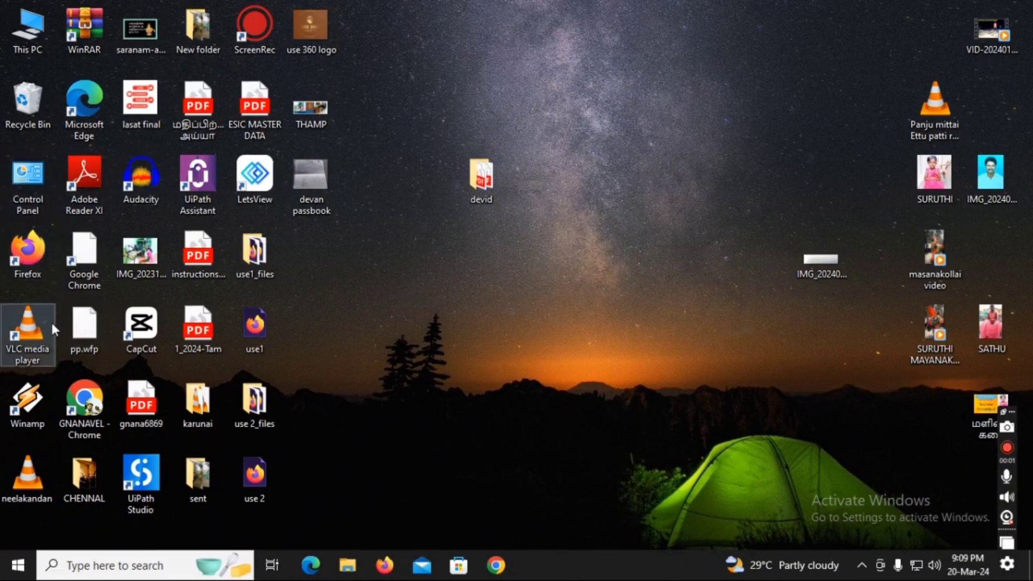
Launch Google Chrome from its desktop shortcut
{"action": "left_click", "coordinate": [85, 401]}
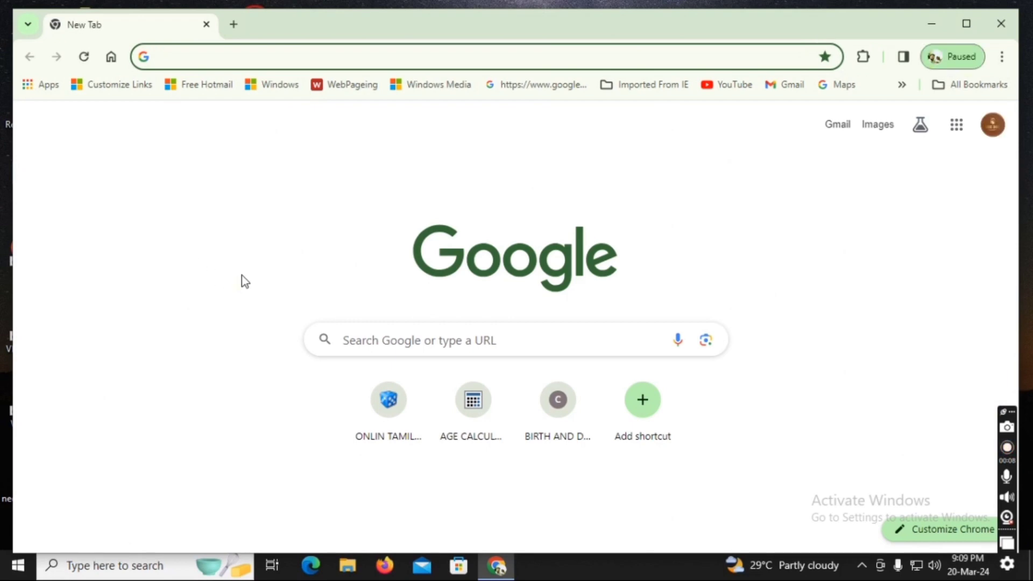
Search Google for 'uan login' and open the EPFO UAN member portal result
{"action": "left_click", "coordinate": [376, 340]}
{"action": "type", "text": "uan"}
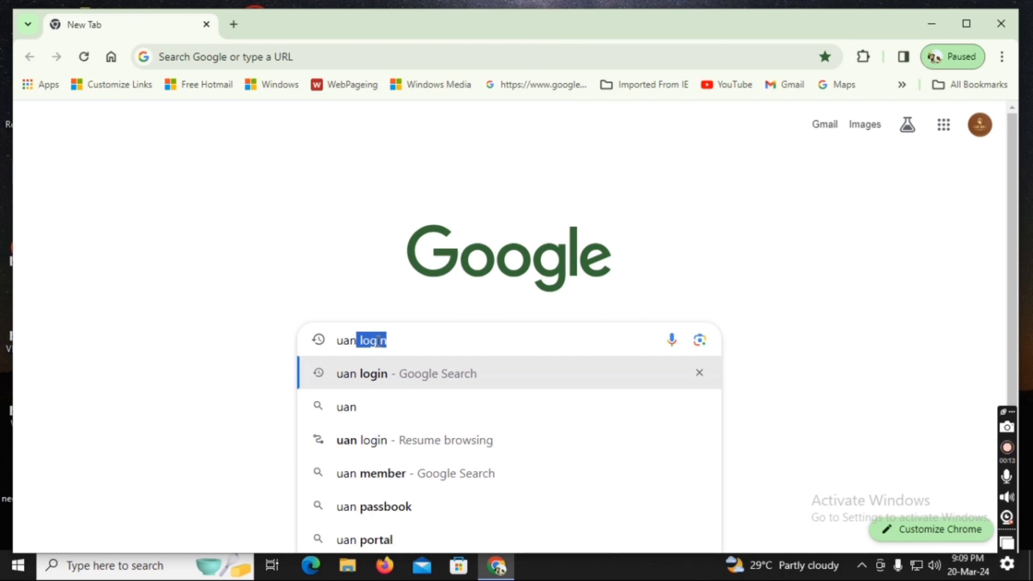
{"action": "type", "text": " login"}
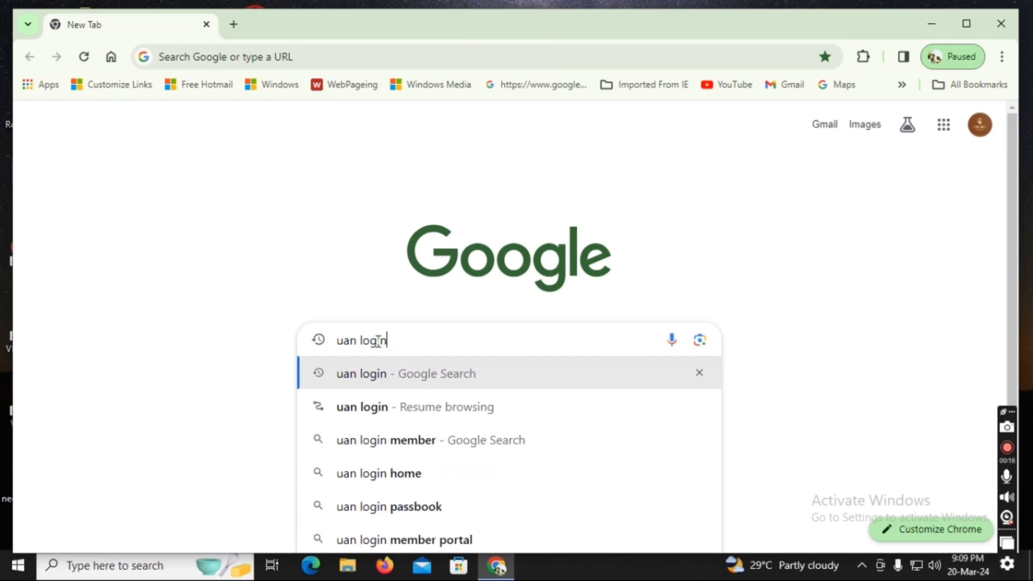
{"action": "key", "text": "Return"}
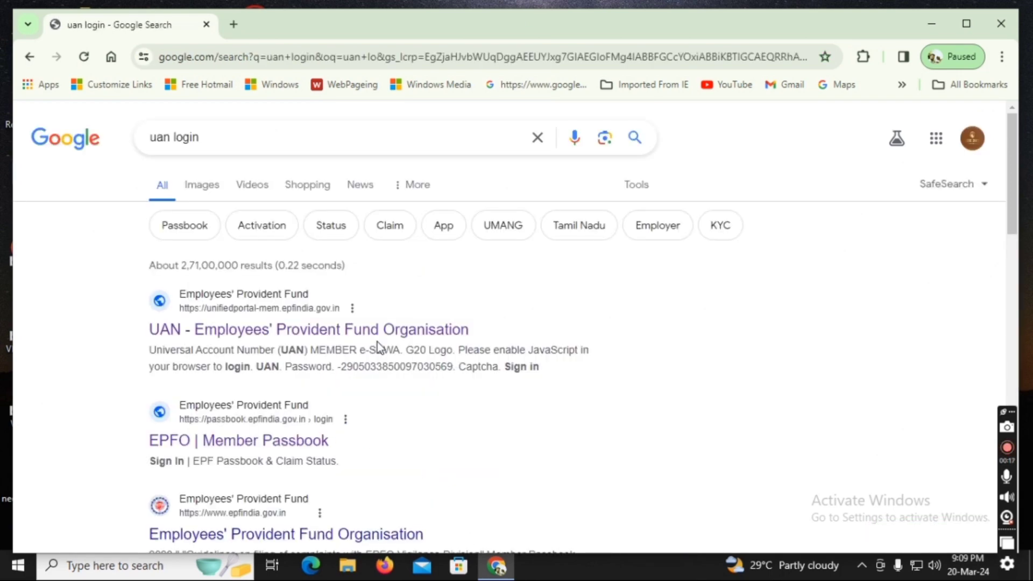
{"action": "left_click", "coordinate": [334, 330]}
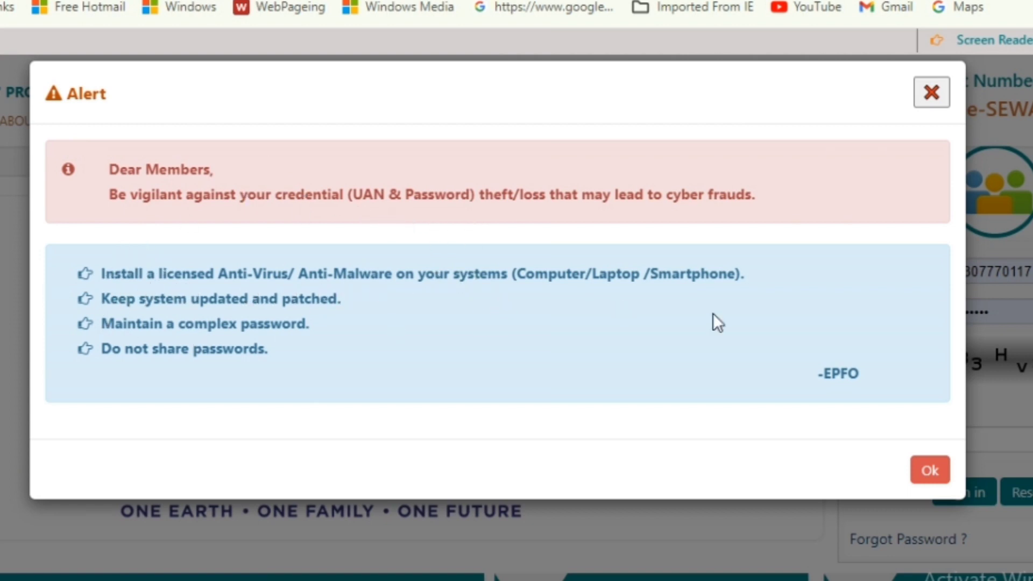
Dismiss the security alert and enter the member's UAN and account password
{"action": "left_click", "coordinate": [930, 96]}
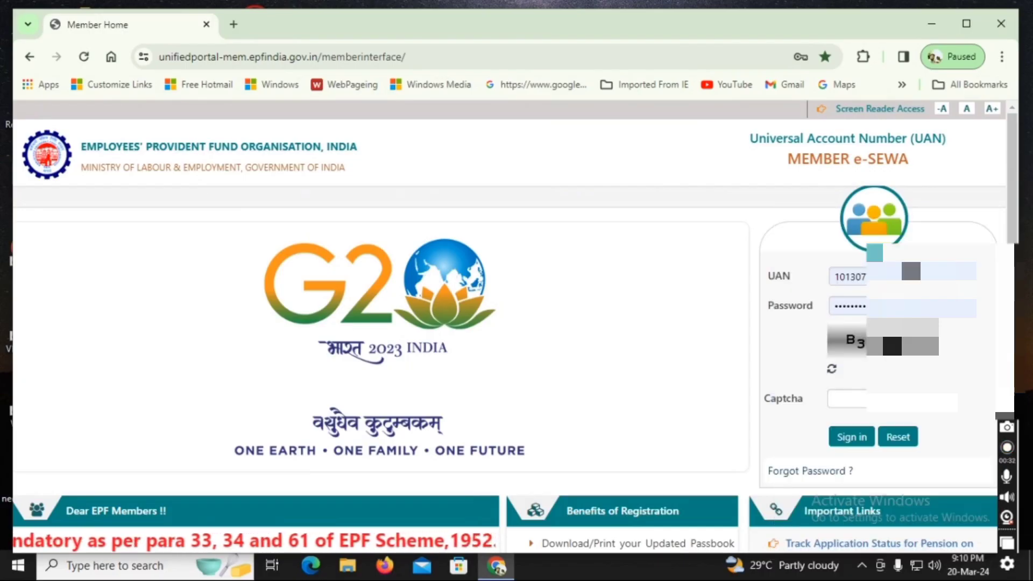
{"action": "left_click", "coordinate": [662, 491]}
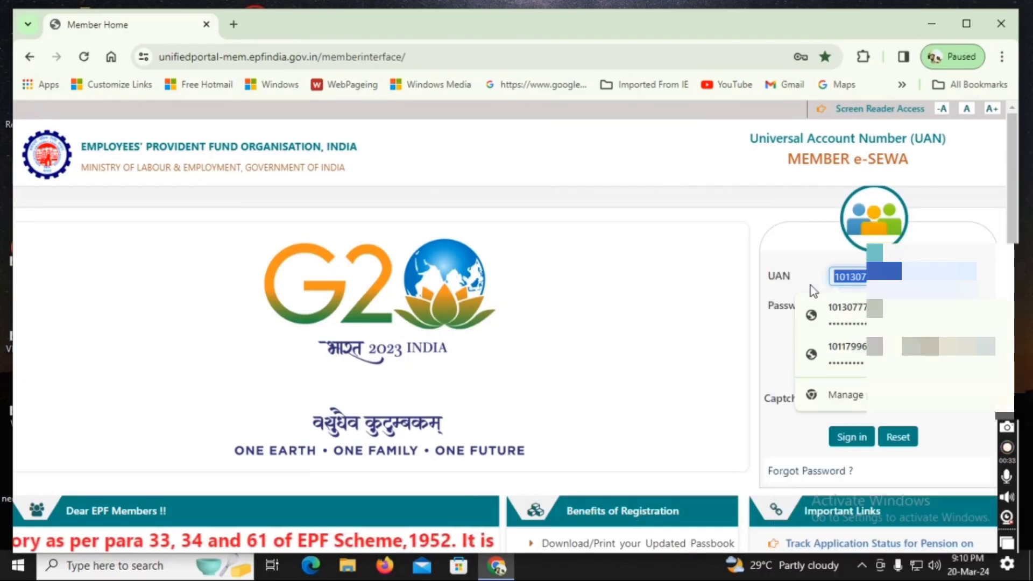
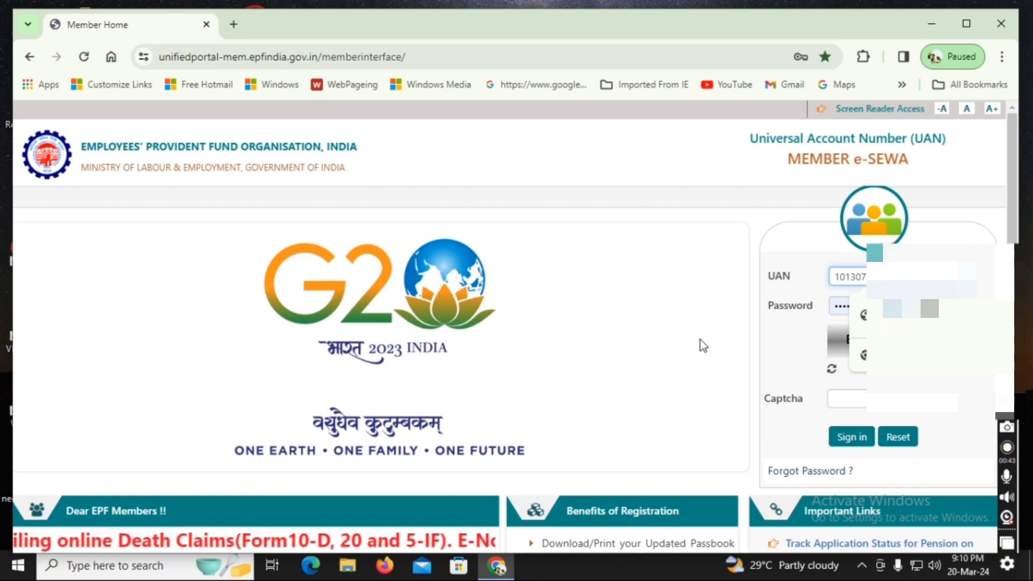
{"action": "key", "text": "Return"}
{"action": "left_click_drag", "start_coordinate": [904, 306], "coordinate": [689, 299]}
{"action": "key", "text": "BackSpace"}
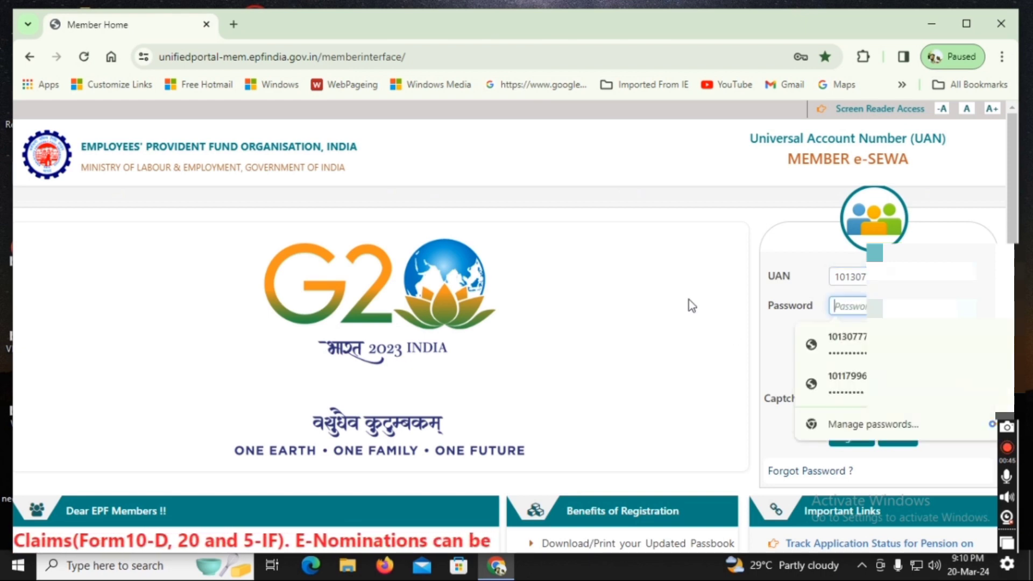
{"action": "type", "text": "••••••"}
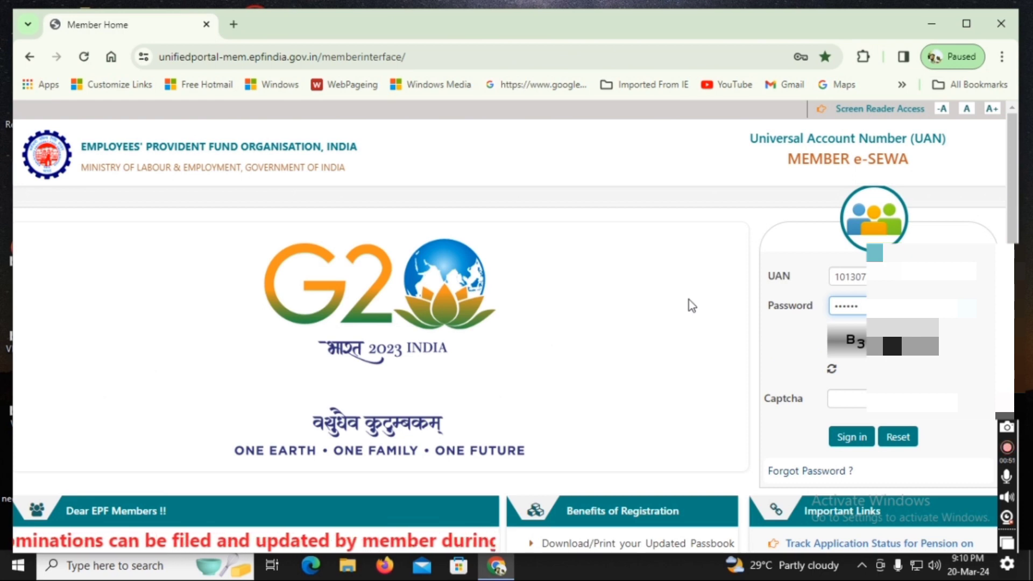
{"action": "type", "text": "••"}
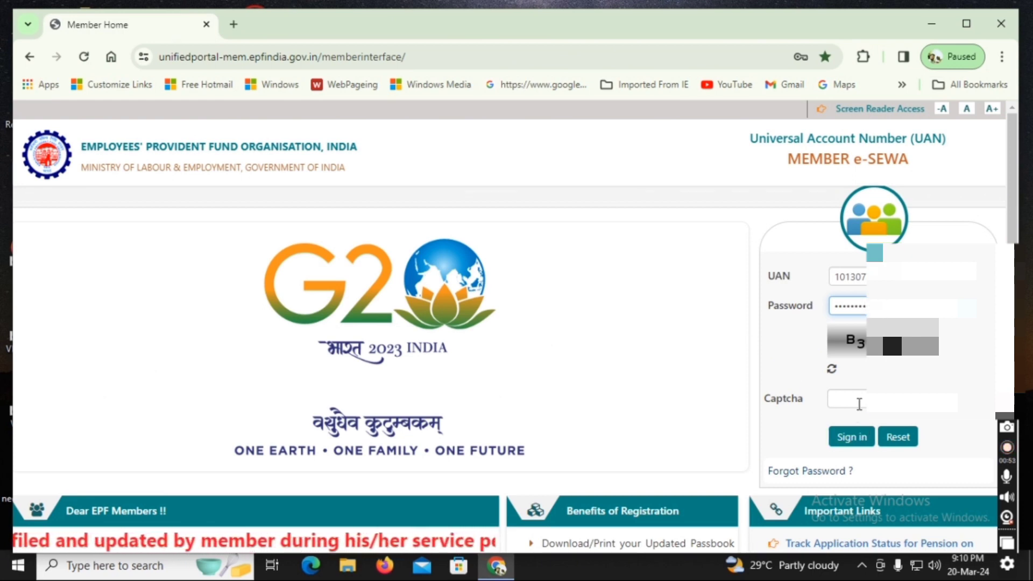
Enter the displayed captcha and sign in to the member portal
{"action": "left_click", "coordinate": [859, 403]}
{"action": "type", "text": "B"}
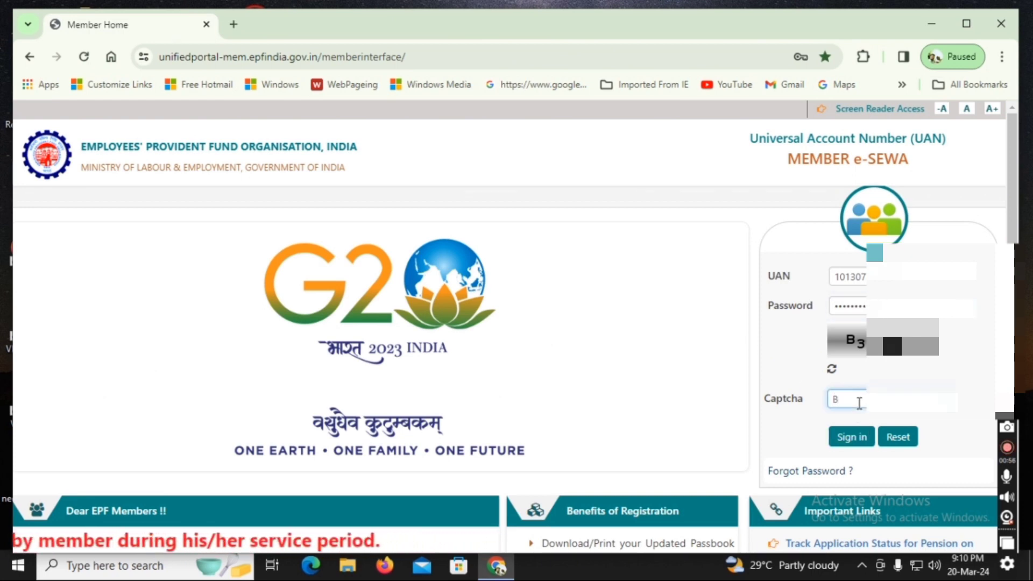
{"action": "type", "text": "3H"}
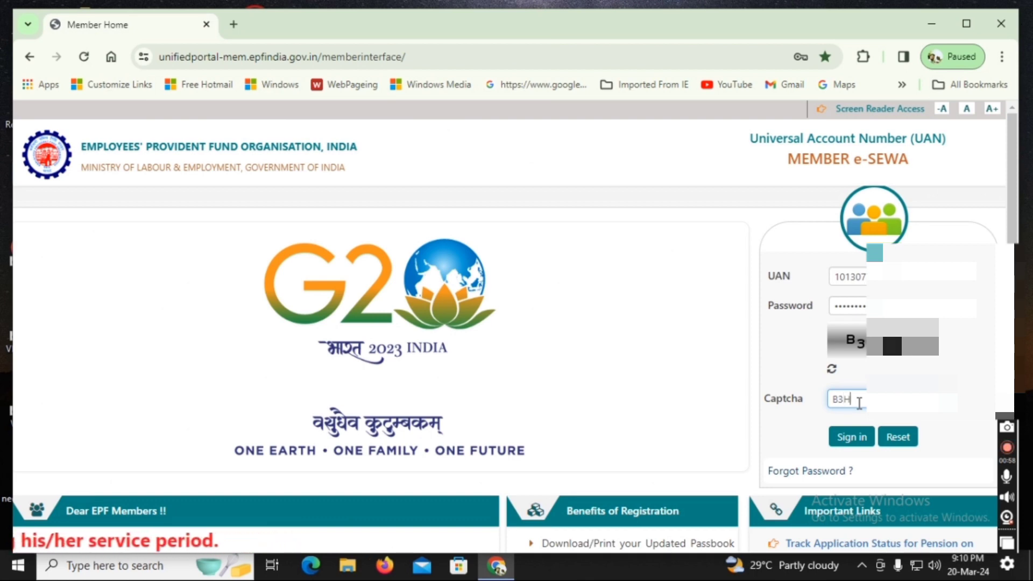
{"action": "type", "text": "vz"}
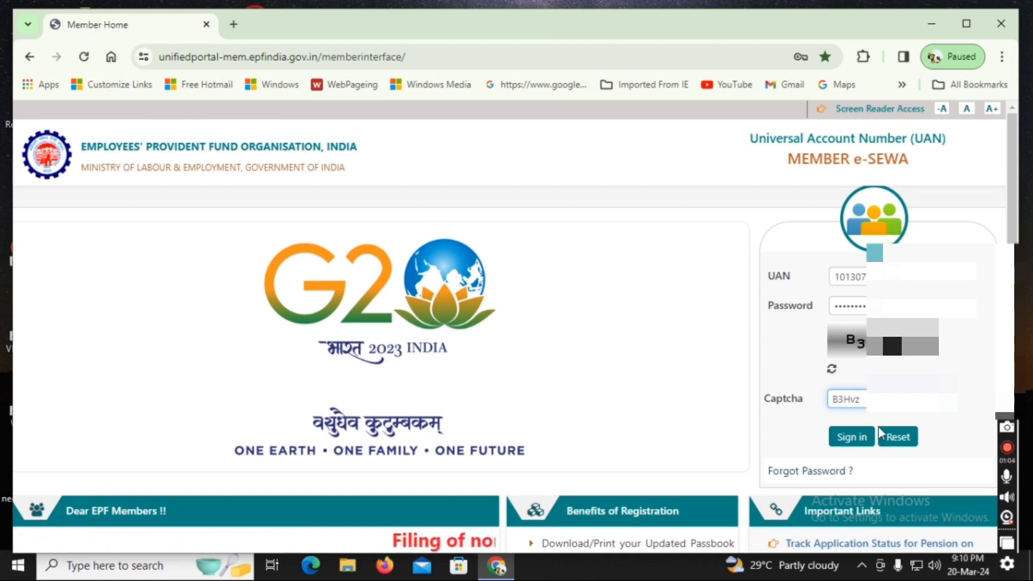
{"action": "left_click", "coordinate": [860, 442]}
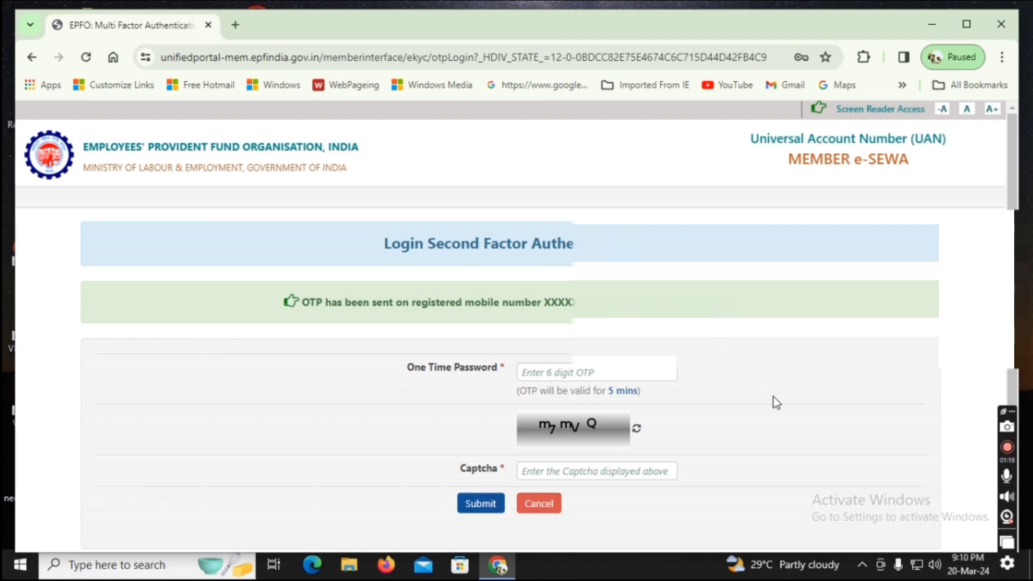
Enter the one-time password and captcha on the second-factor page and submit
{"action": "left_click", "coordinate": [621, 373]}
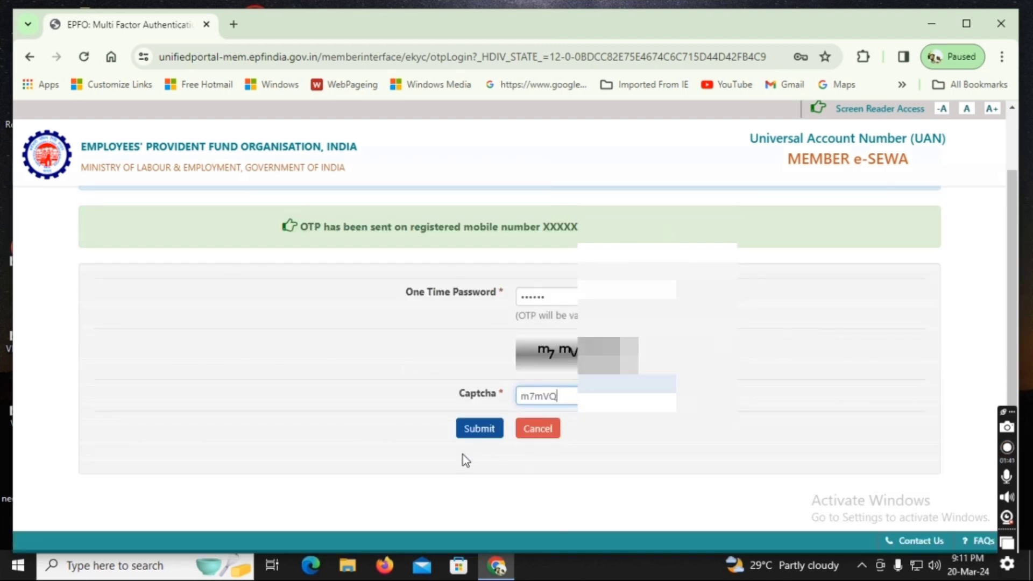
{"action": "left_click", "coordinate": [479, 427]}
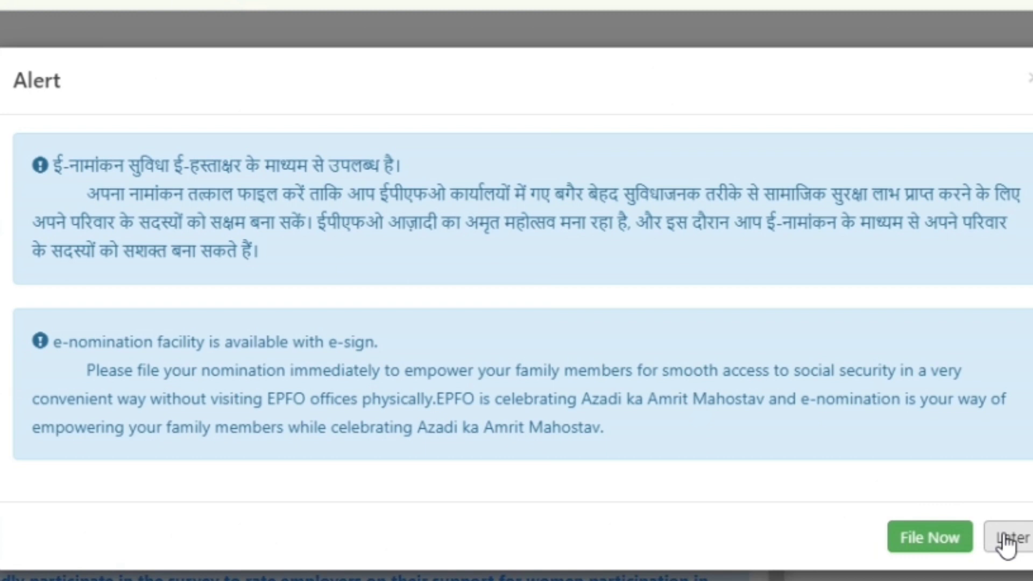
Dismiss the e-nomination alert and open Online Services > CLAIM (FORM-31, 19, 10C & 10D)
{"action": "left_click", "coordinate": [1006, 539]}
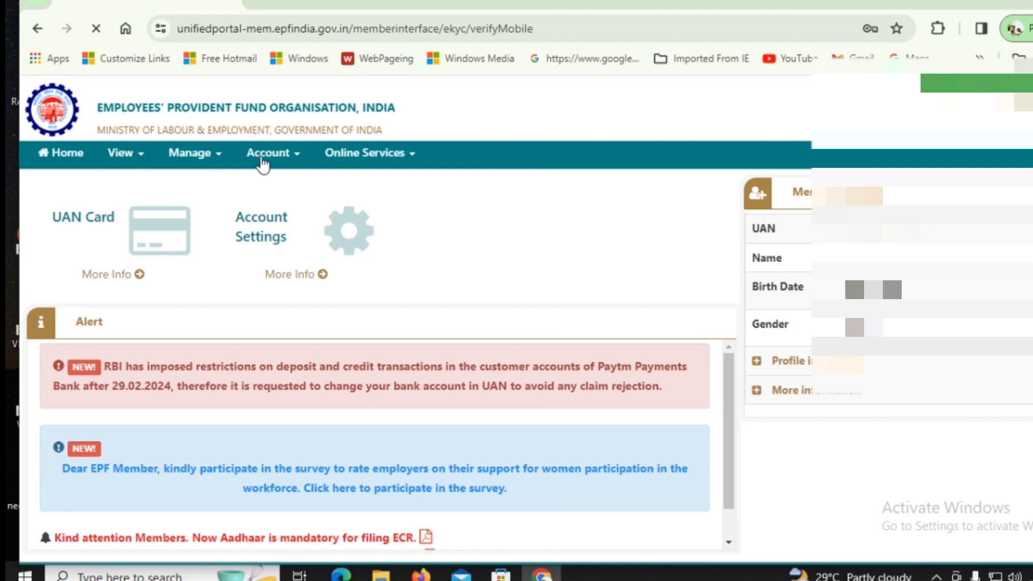
{"action": "left_click", "coordinate": [413, 159]}
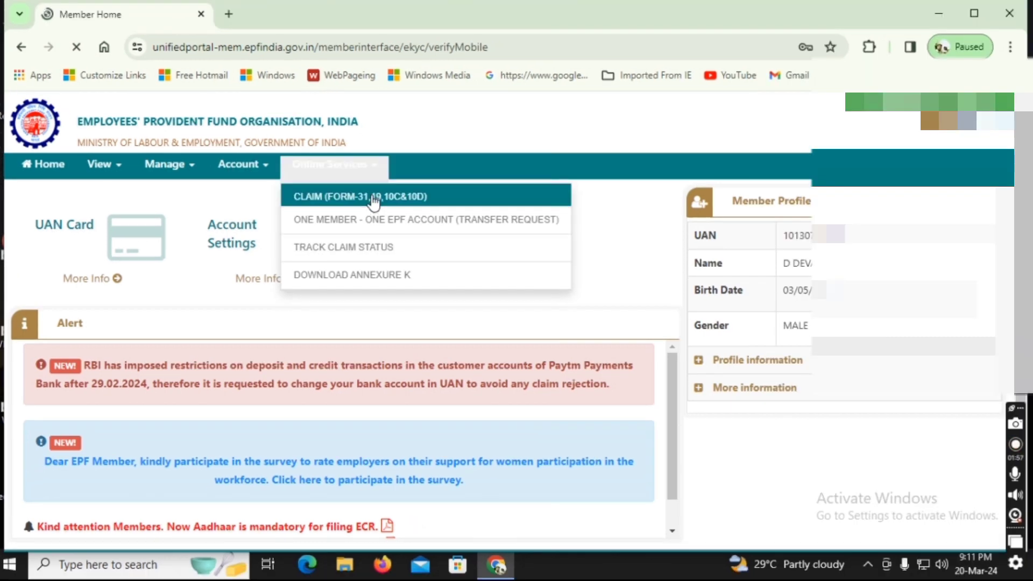
{"action": "left_click", "coordinate": [340, 206]}
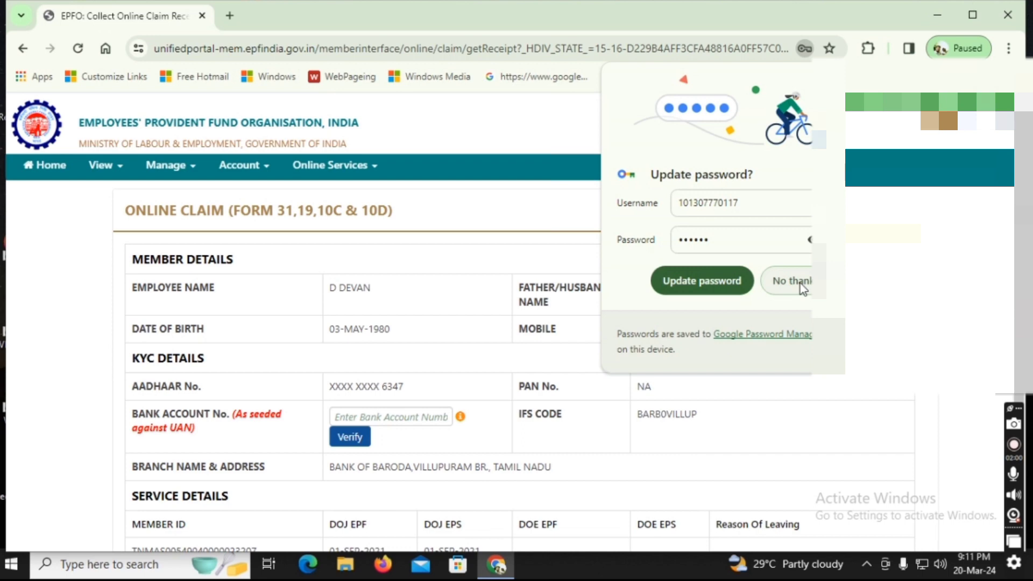
Decline Chrome's password update, verify the member's bank account number, and accept the undertaking
{"action": "left_click", "coordinate": [799, 282]}
{"action": "scroll", "coordinate": [508, 424], "scroll_direction": "down", "scroll_amount": 1}
{"action": "left_click", "coordinate": [400, 417]}
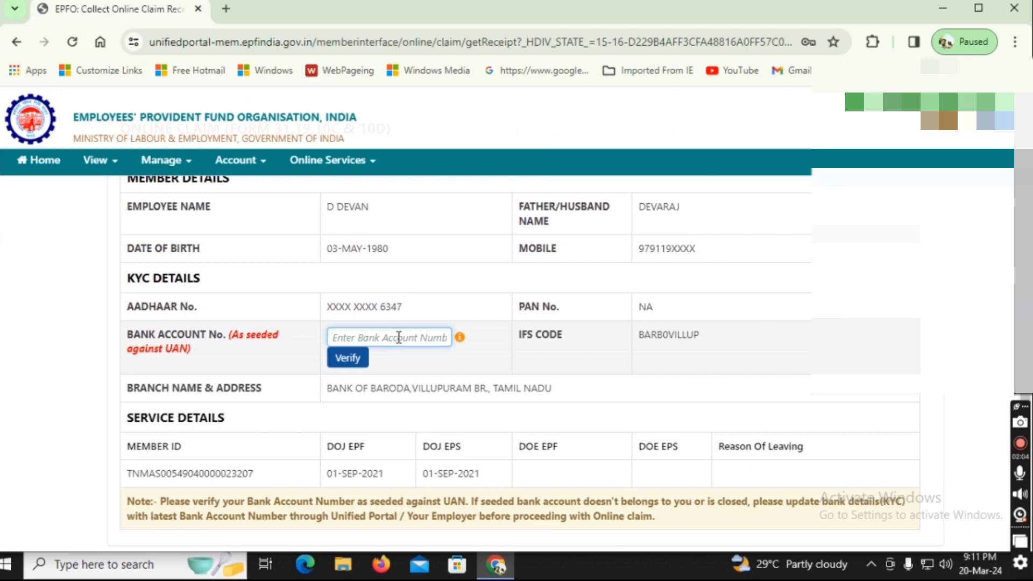
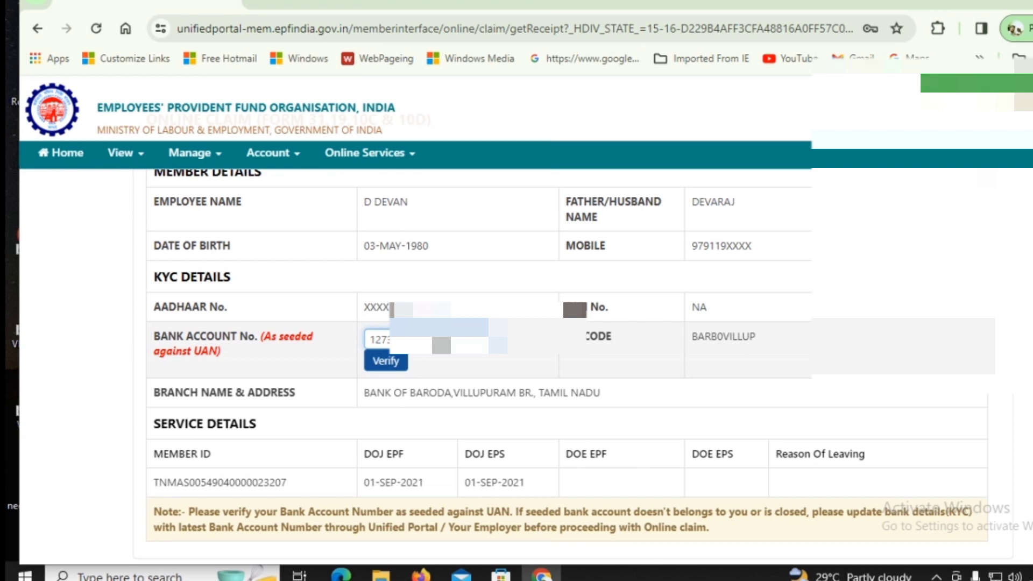
{"action": "left_click", "coordinate": [386, 360]}
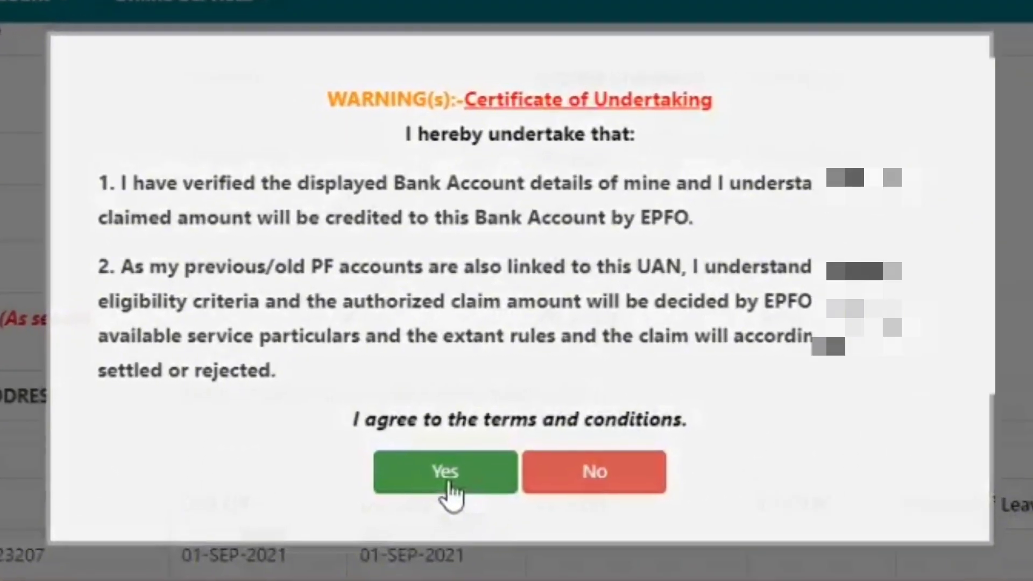
{"action": "left_click", "coordinate": [448, 484]}
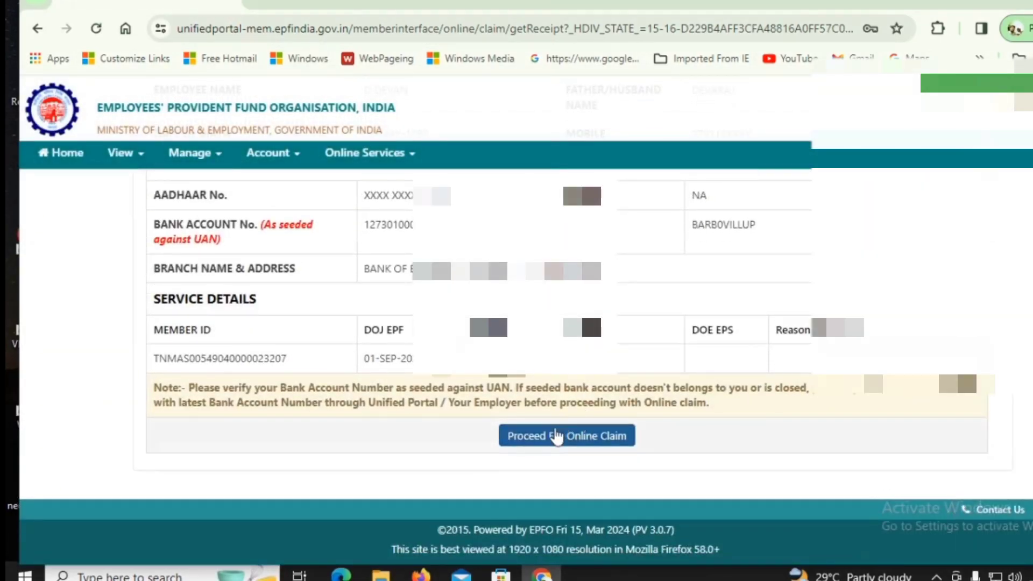
Proceed to the online claim and select PF ADVANCE (FORM-31) as the claim type
{"action": "left_click", "coordinate": [554, 437]}
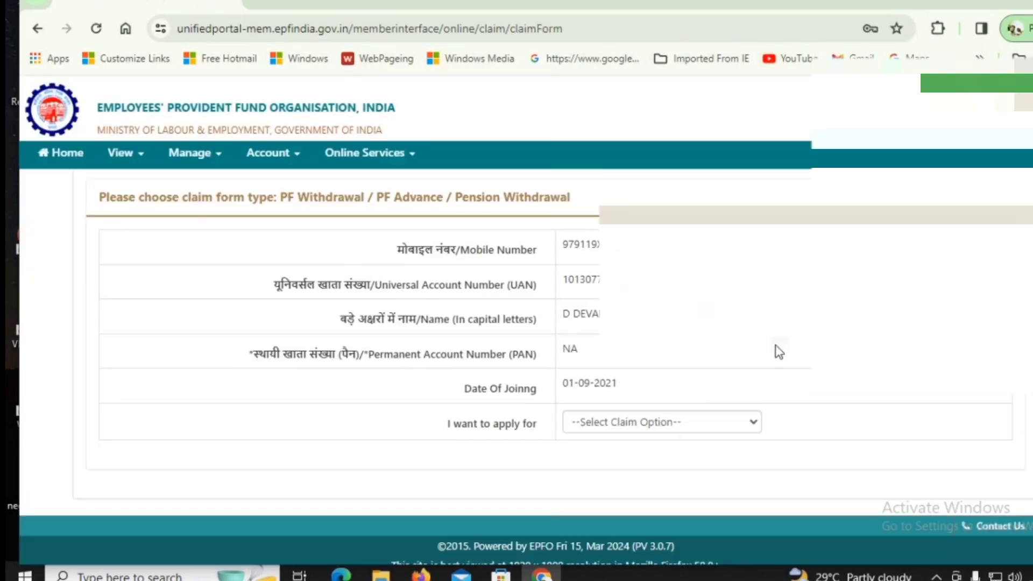
{"action": "scroll", "coordinate": [816, 384], "scroll_direction": "down", "scroll_amount": 1}
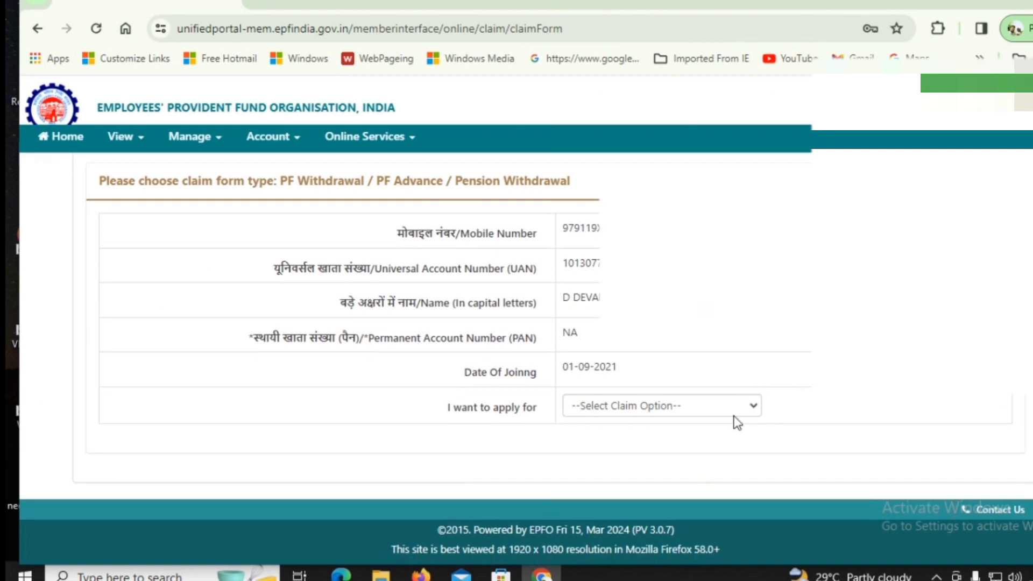
{"action": "left_click", "coordinate": [746, 408]}
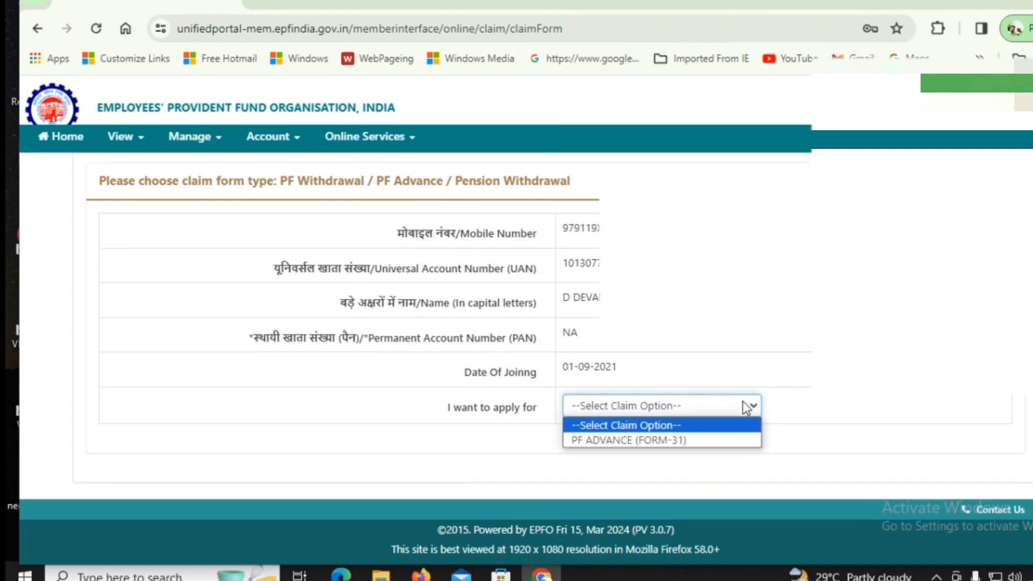
{"action": "left_click", "coordinate": [693, 441]}
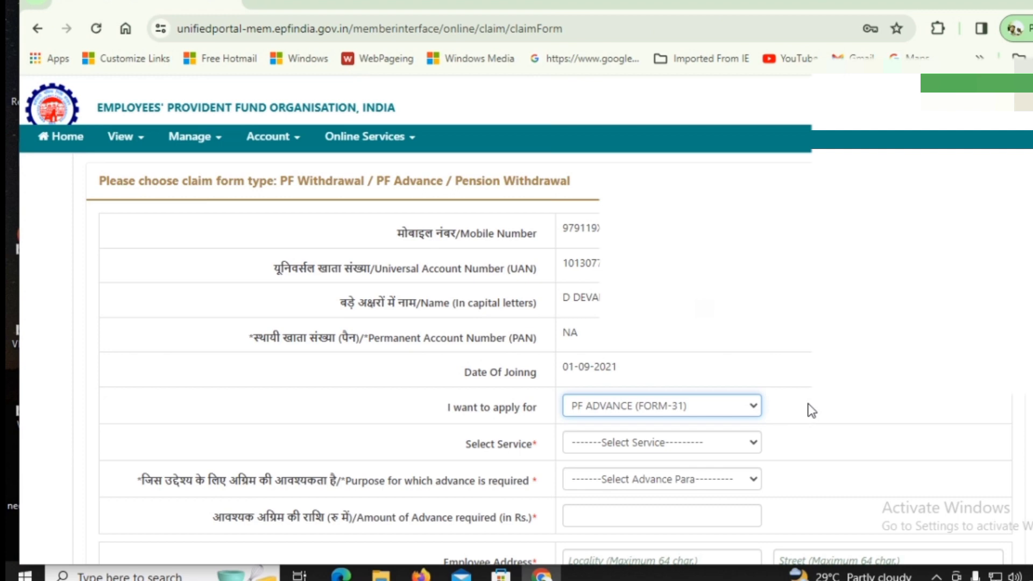
Select the member's service and set purpose to Purchase of Site for Construction of Dwelling House
{"action": "scroll", "coordinate": [795, 389], "scroll_direction": "down", "scroll_amount": 3}
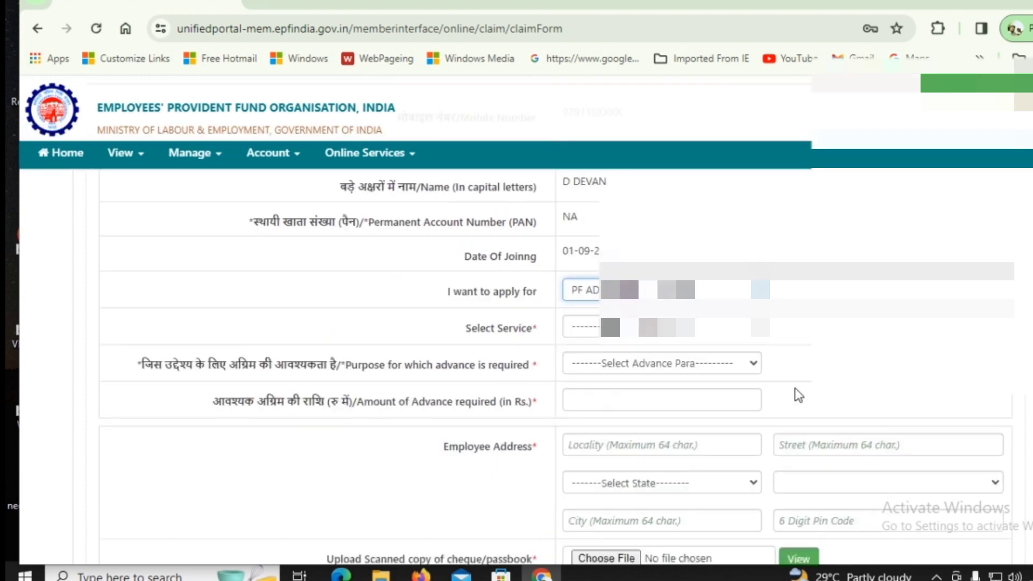
{"action": "left_click", "coordinate": [721, 281]}
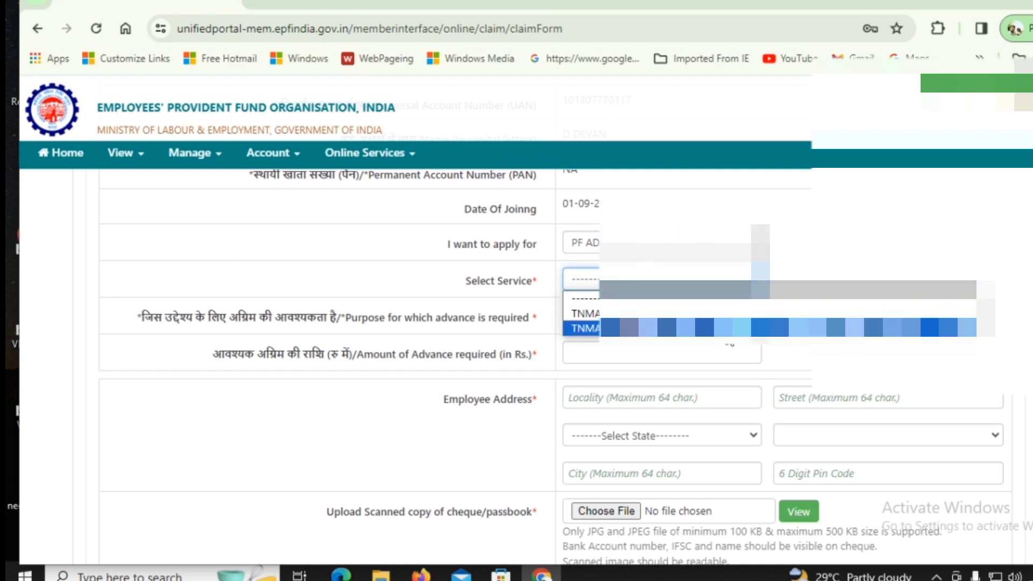
{"action": "left_click", "coordinate": [742, 328]}
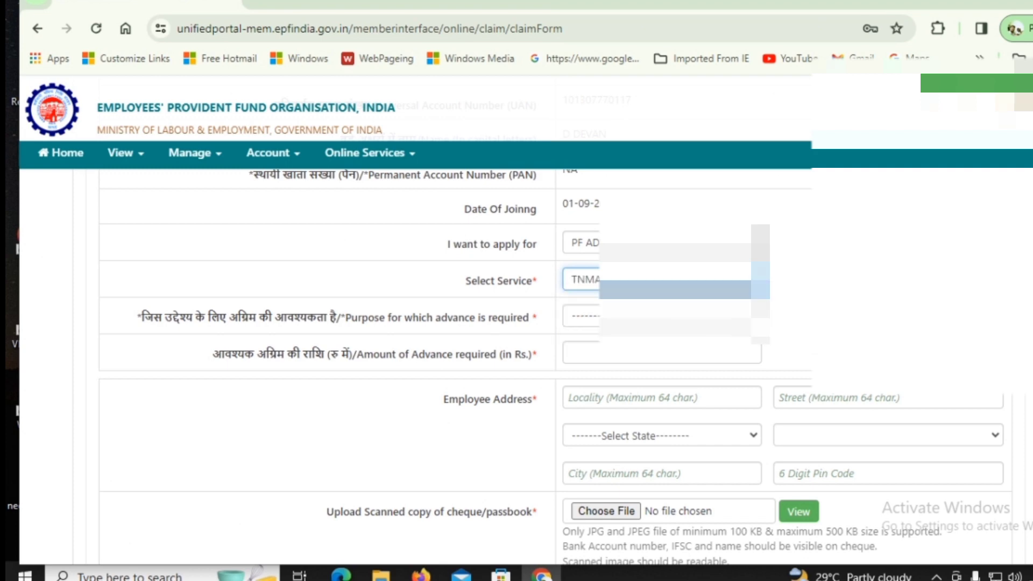
{"action": "left_click", "coordinate": [742, 316]}
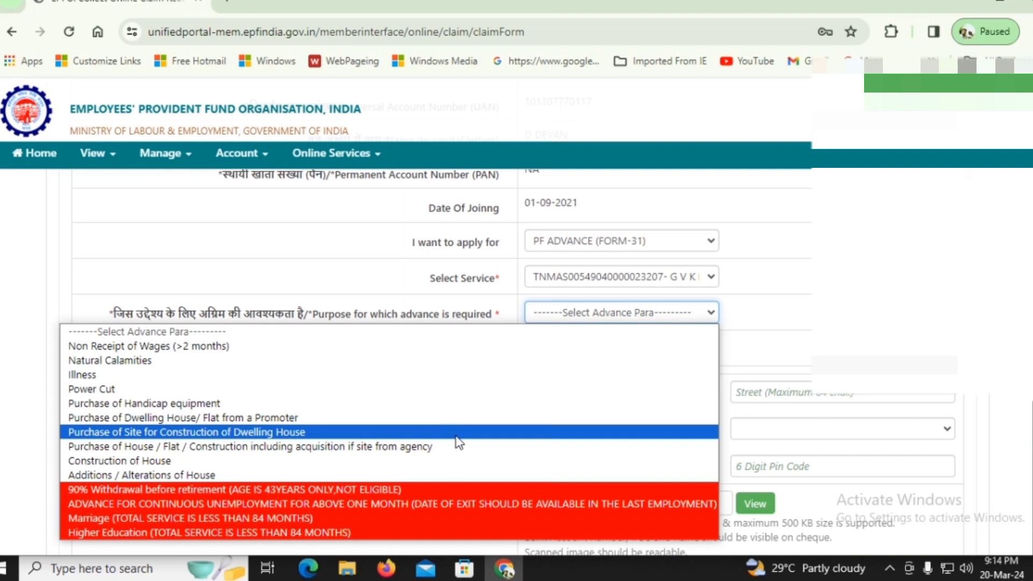
{"action": "left_click", "coordinate": [456, 433]}
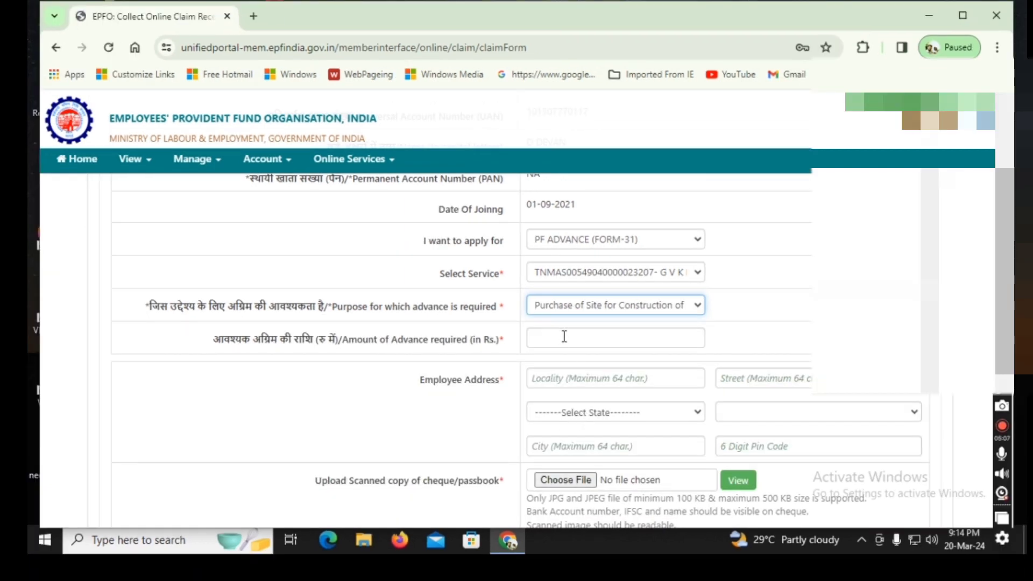
{"action": "left_click", "coordinate": [564, 336]}
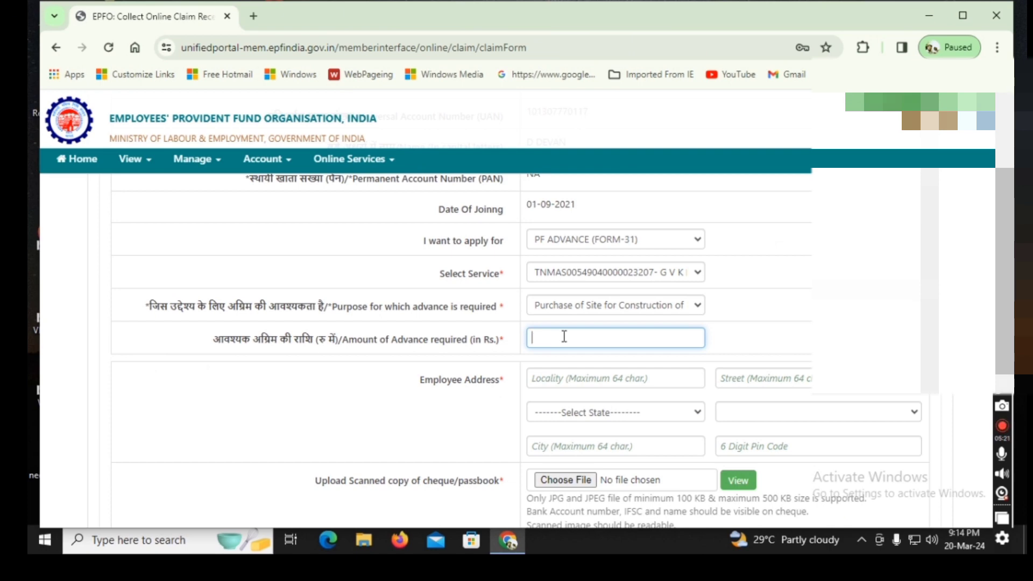
Complete the employee's address lines, including the locality
{"action": "left_click", "coordinate": [588, 380]}
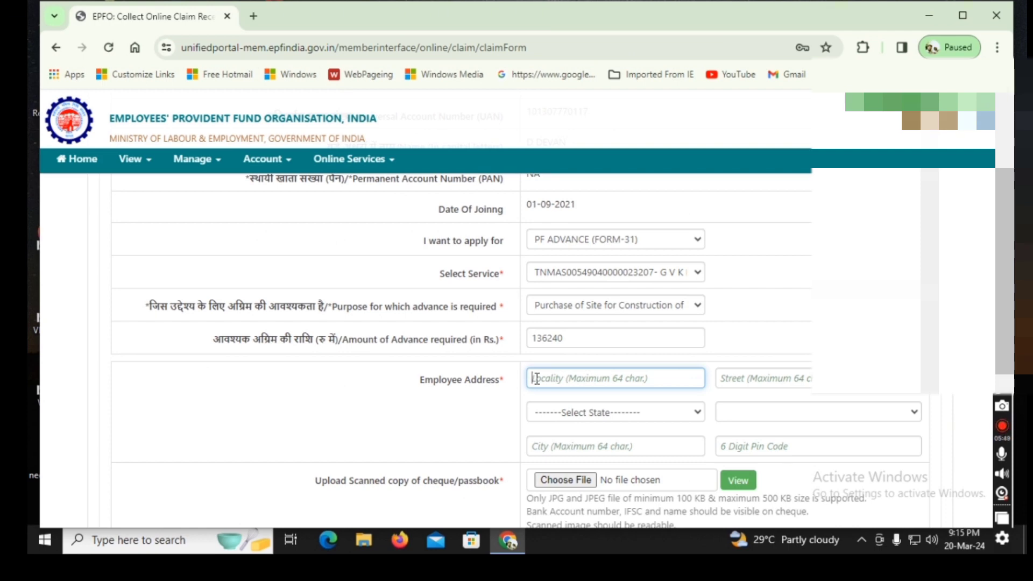
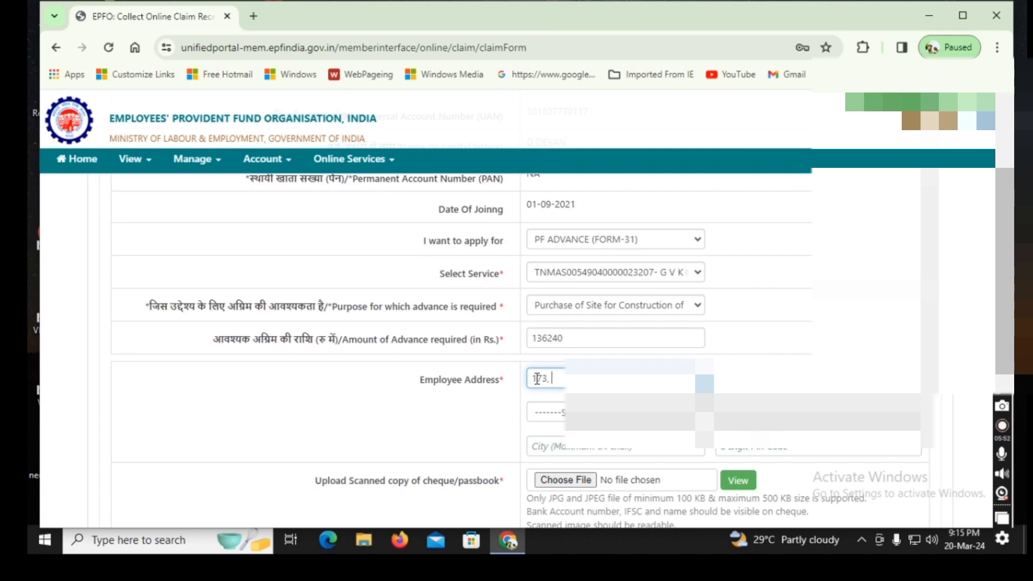
{"action": "key", "text": "BackSpace"}
{"action": "key", "text": "BackSpace"}
{"action": "key", "text": "BackSpace"}
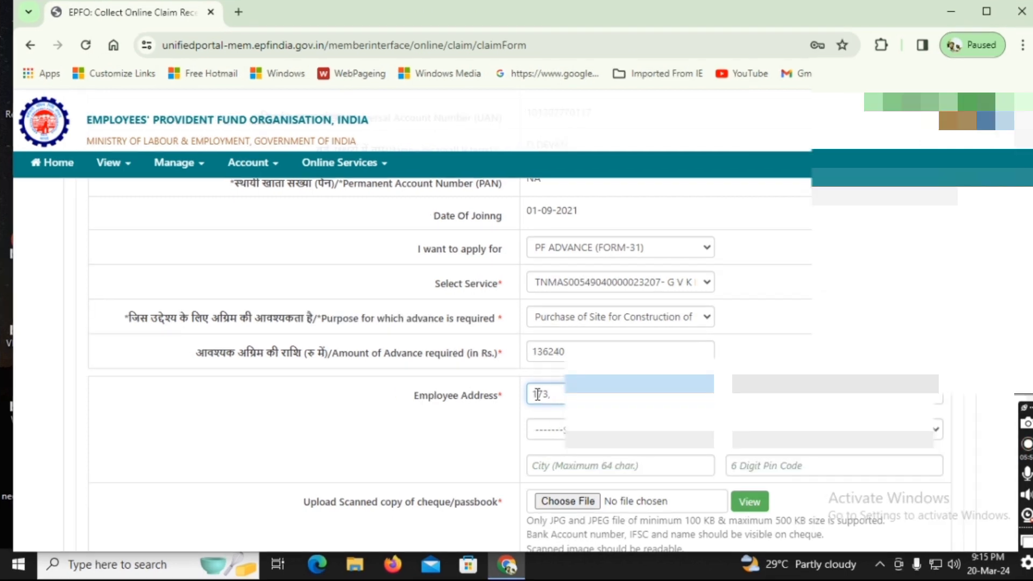
Set the address state to TAMIL NADU and select the employee's district
{"action": "scroll", "coordinate": [538, 395], "scroll_direction": "down", "scroll_amount": 3}
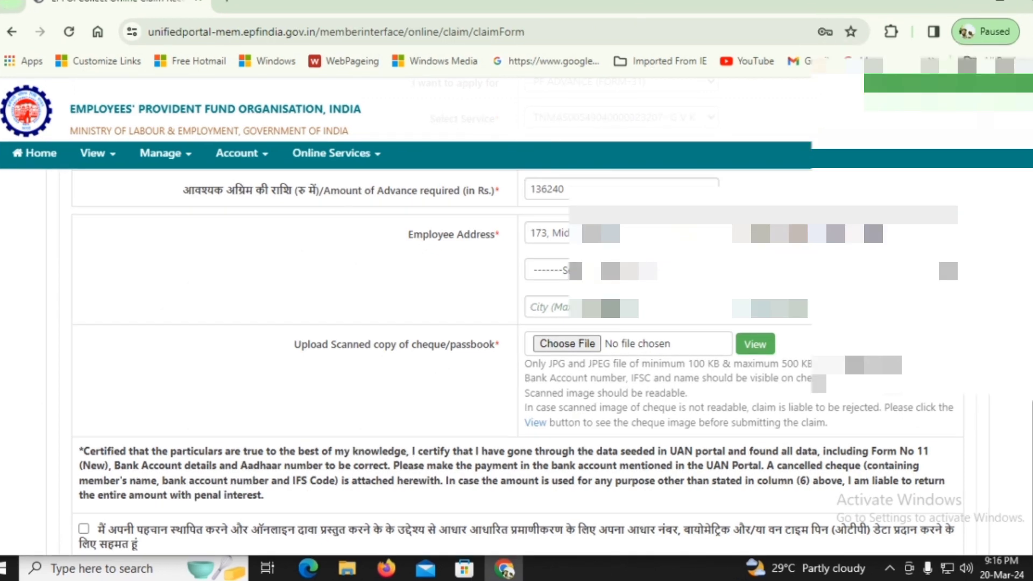
{"action": "left_click", "coordinate": [564, 270]}
{"action": "key", "text": "t"}
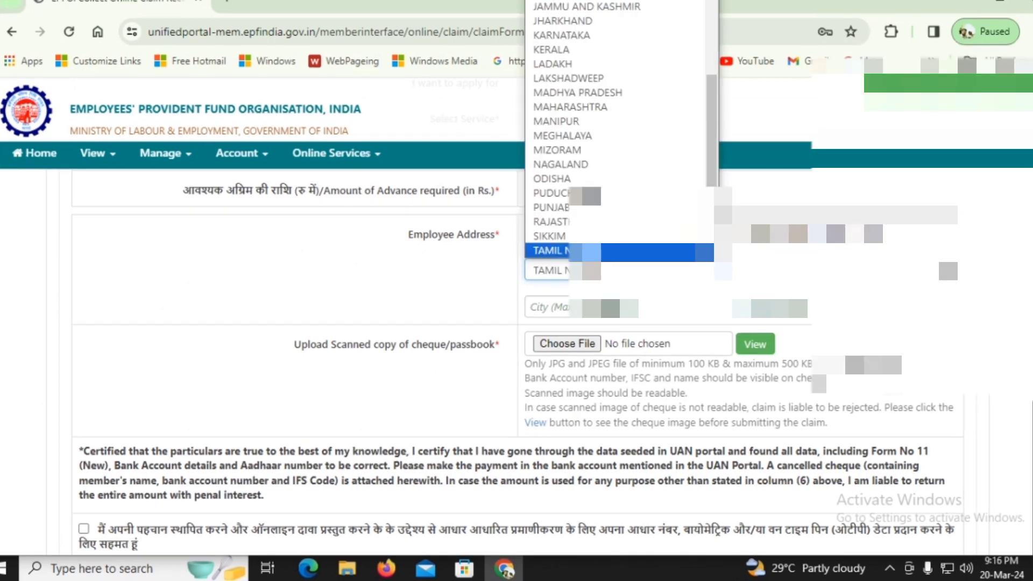
{"action": "left_click", "coordinate": [587, 250]}
{"action": "left_click", "coordinate": [823, 270]}
{"action": "key", "text": "m"}
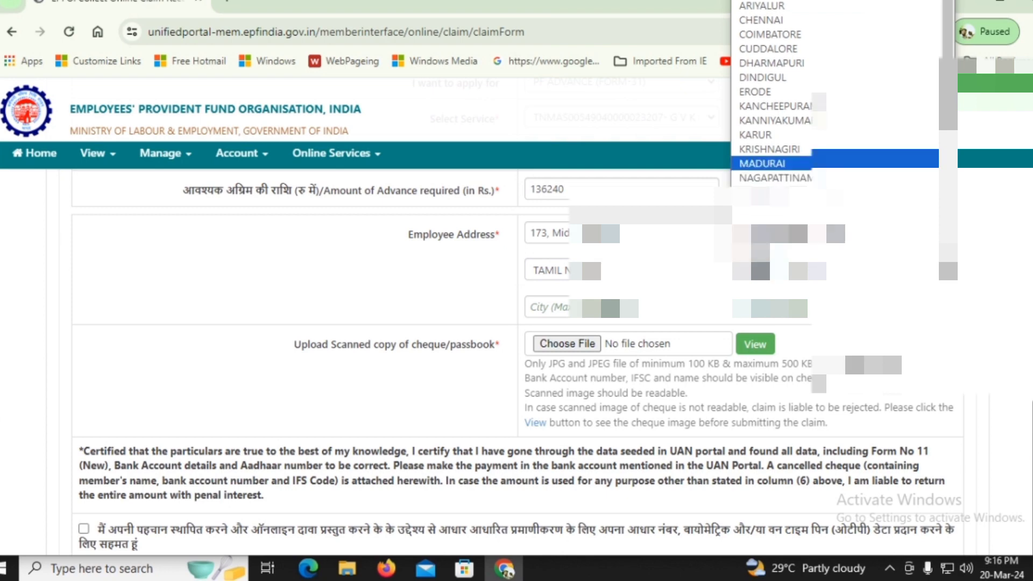
{"action": "scroll", "coordinate": [774, 175], "scroll_direction": "down", "scroll_amount": 5}
{"action": "left_click", "coordinate": [775, 235]}
Enter the city and pin code, and open the file picker for the passbook scan
{"action": "left_click", "coordinate": [610, 308]}
{"action": "type", "text": "vik"}
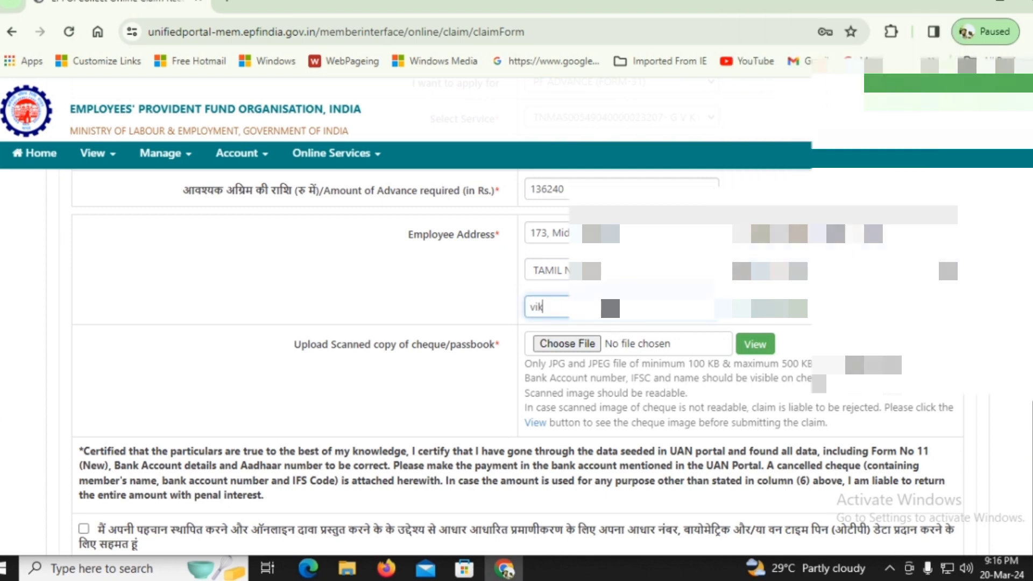
{"action": "key", "text": "BackSpace"}
{"action": "key", "text": "BackSpace"}
{"action": "key", "text": "BackSpace"}
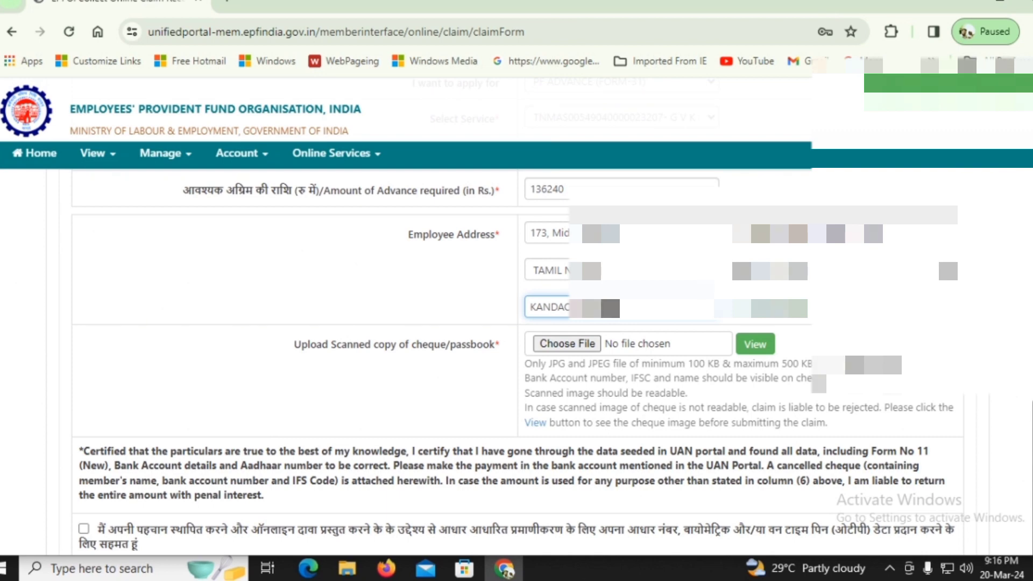
{"action": "key", "text": "Tab"}
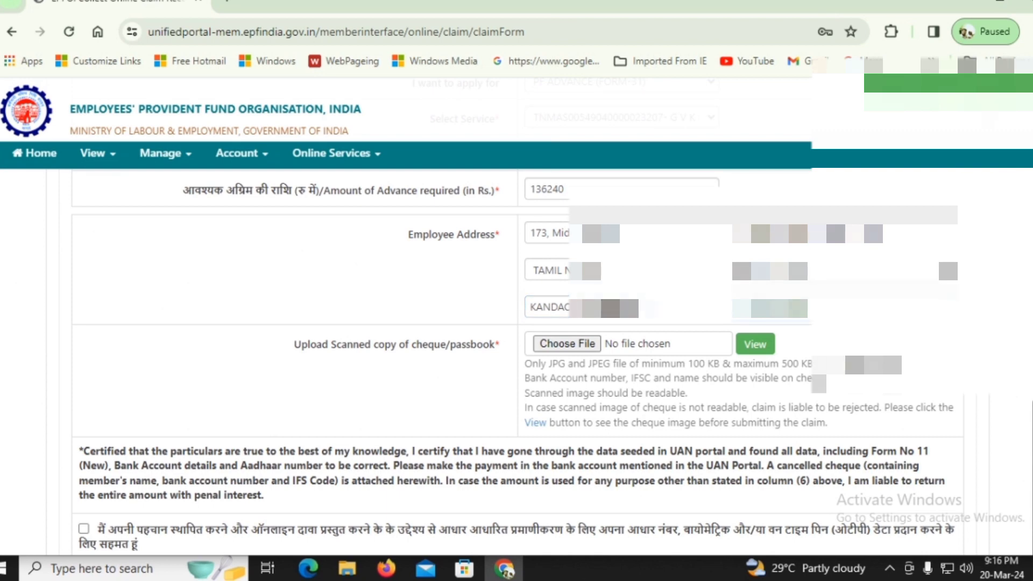
{"action": "type", "text": "6"}
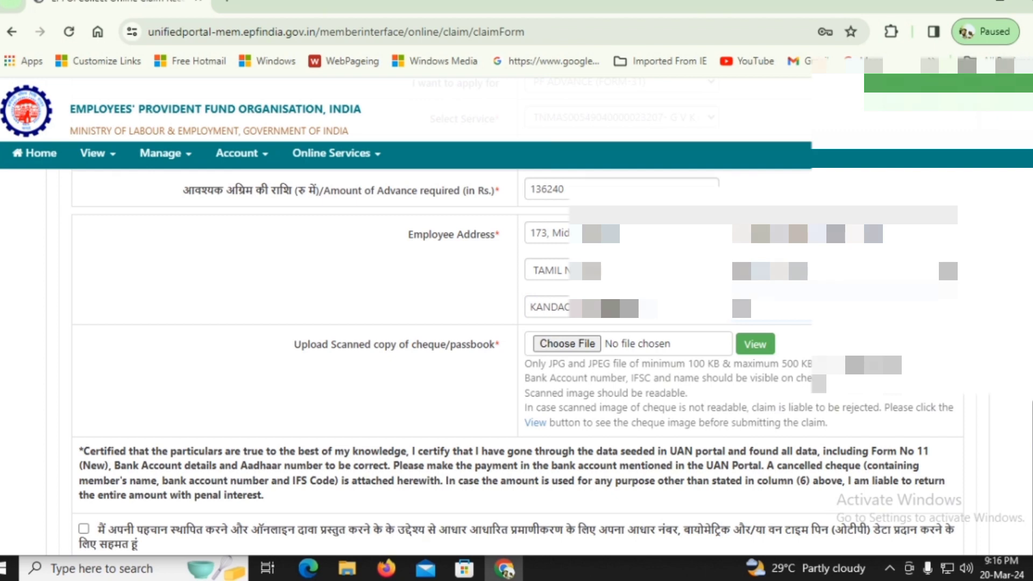
{"action": "left_click", "coordinate": [588, 344]}
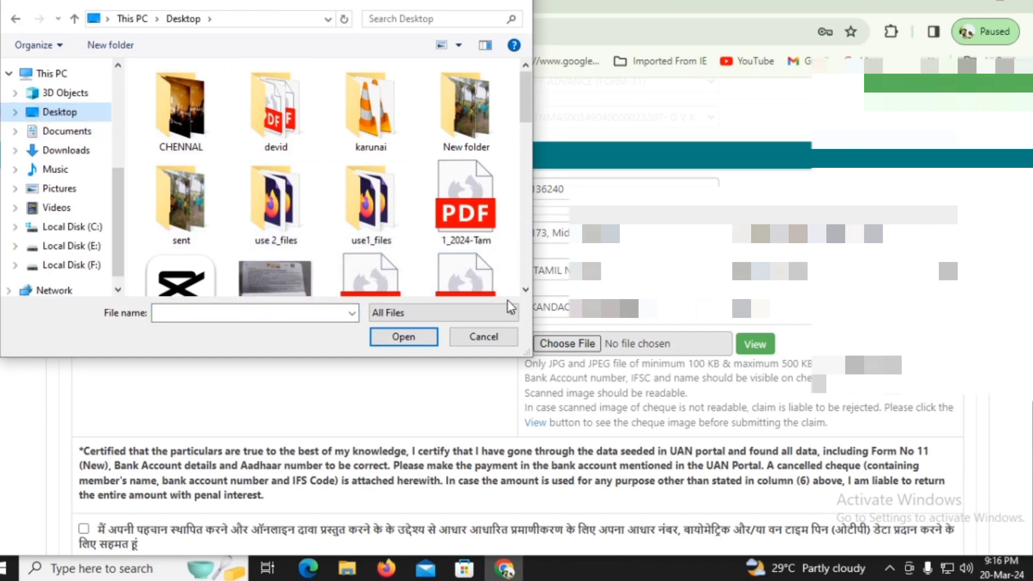
In the Open dialog, select the Pi7_Tool_devan passbook JPG from Downloads and open it
{"action": "left_click", "coordinate": [525, 290]}
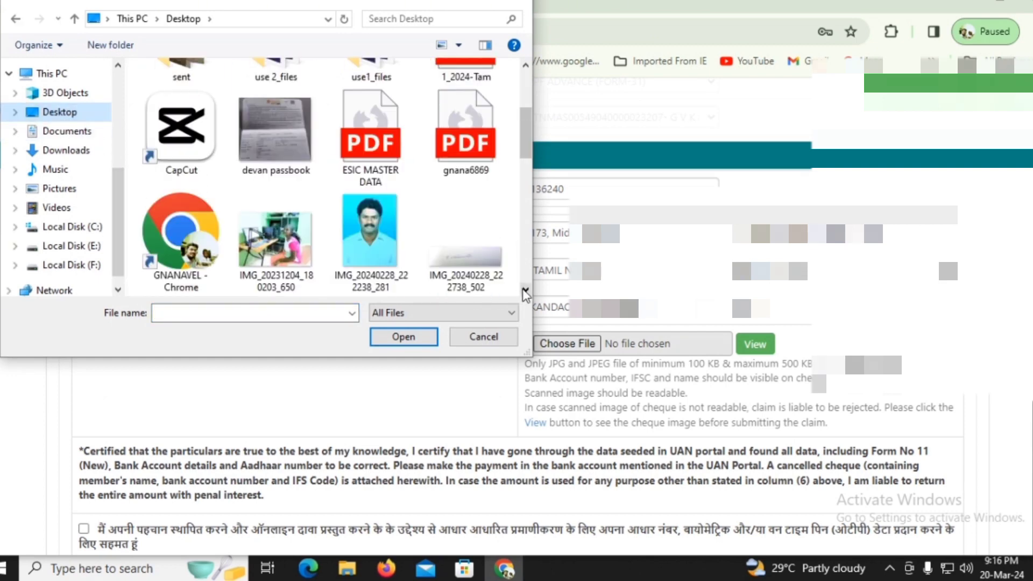
{"action": "left_click", "coordinate": [525, 291]}
{"action": "left_click", "coordinate": [524, 292]}
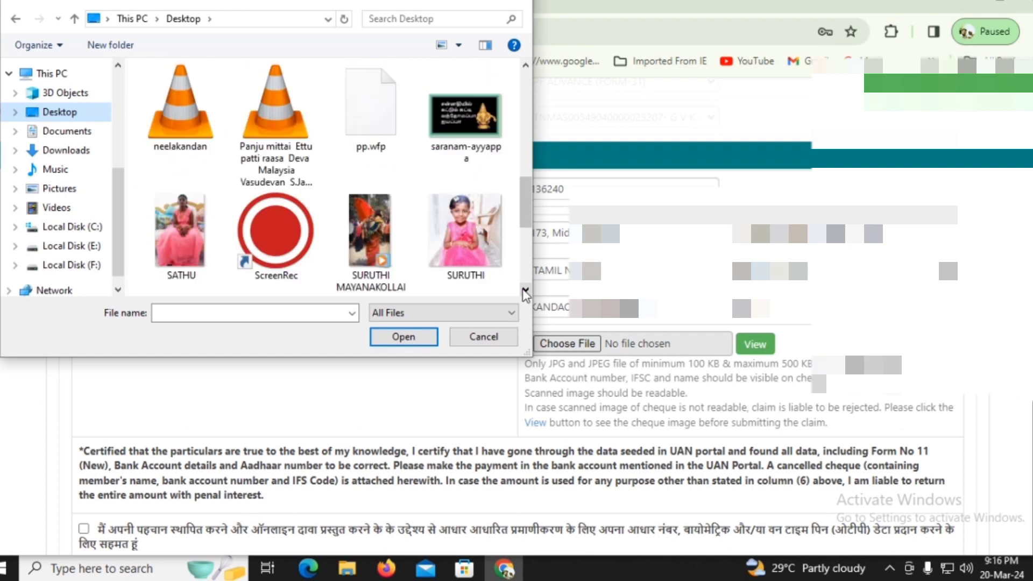
{"action": "left_click", "coordinate": [524, 292]}
{"action": "left_click_drag", "start_coordinate": [528, 241], "coordinate": [544, 128]}
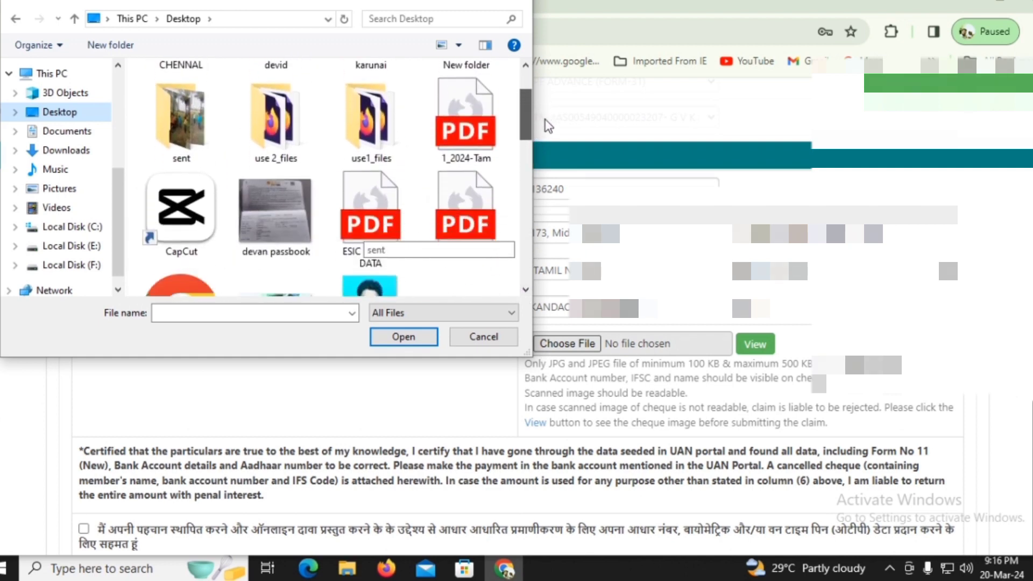
{"action": "left_click", "coordinate": [305, 207]}
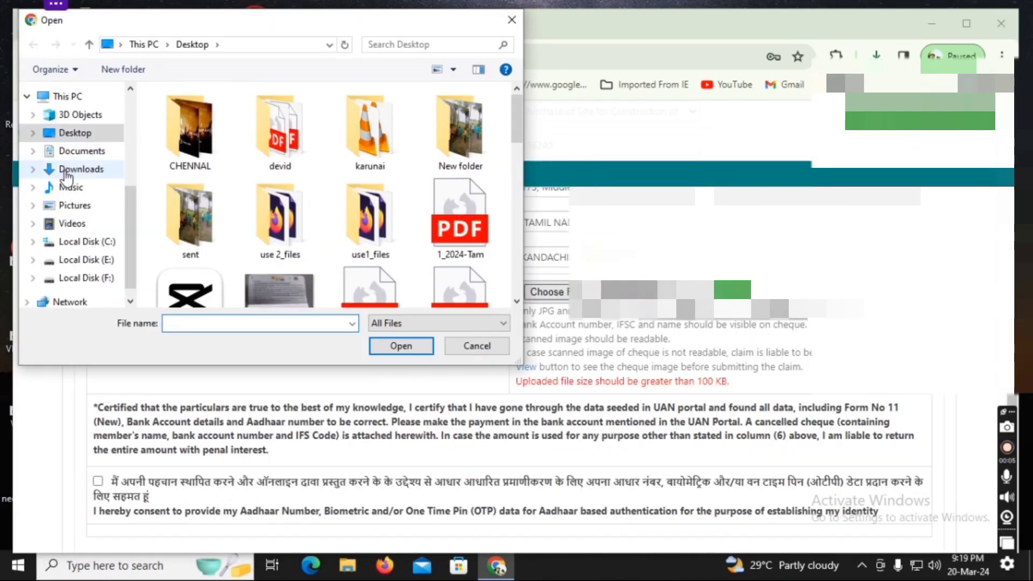
{"action": "left_click", "coordinate": [101, 168]}
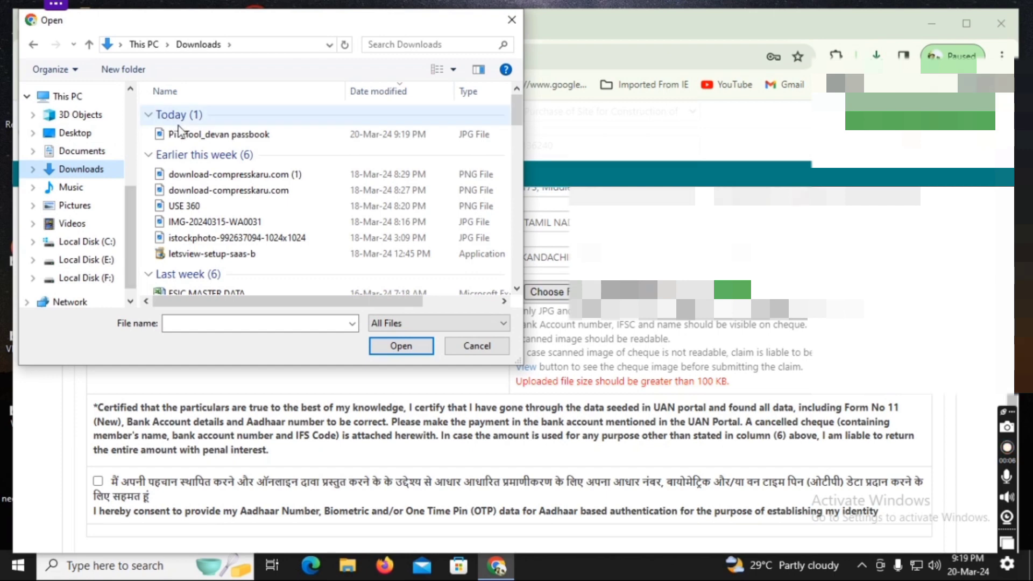
{"action": "left_click", "coordinate": [190, 135]}
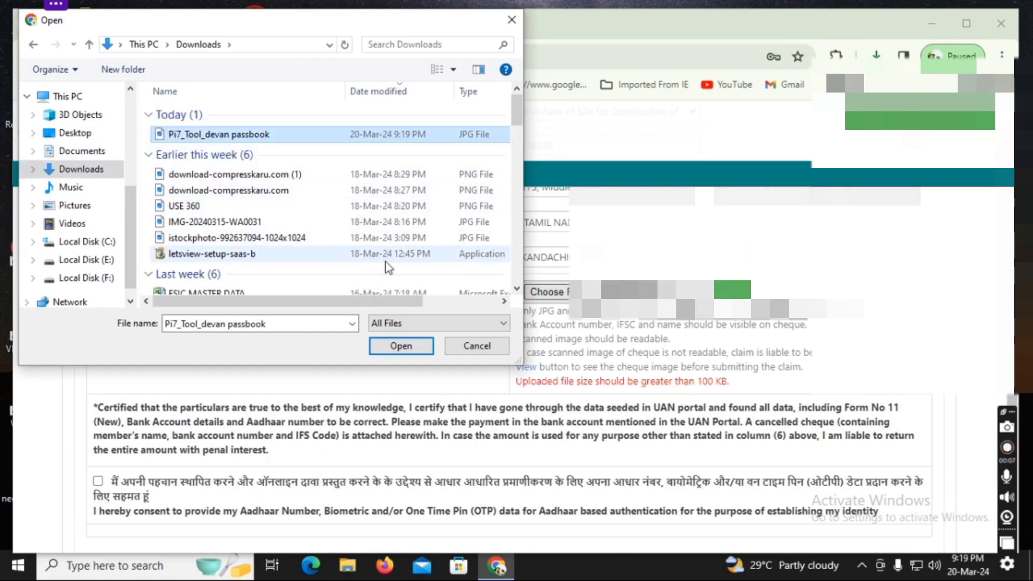
{"action": "left_click", "coordinate": [395, 340]}
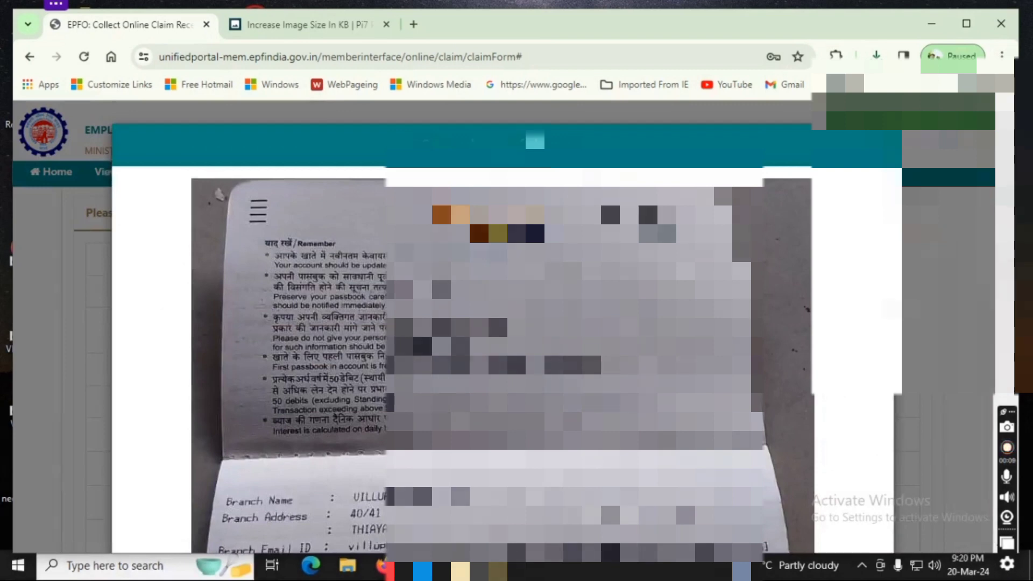
Scroll through the uploaded passbook preview to confirm it is readable
{"action": "scroll", "coordinate": [764, 293], "scroll_direction": "down", "scroll_amount": 2}
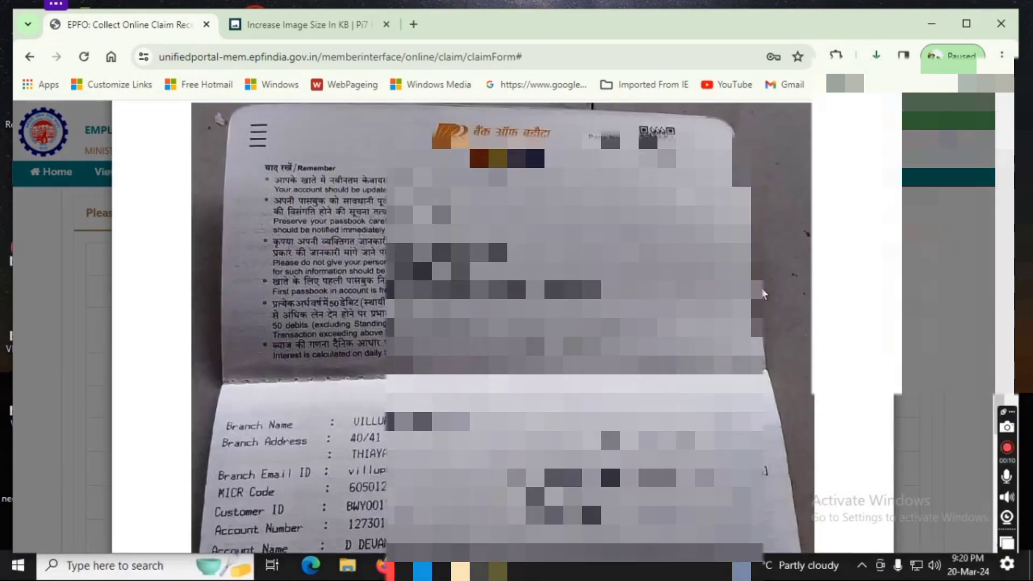
{"action": "scroll", "coordinate": [764, 293], "scroll_direction": "down", "scroll_amount": 4}
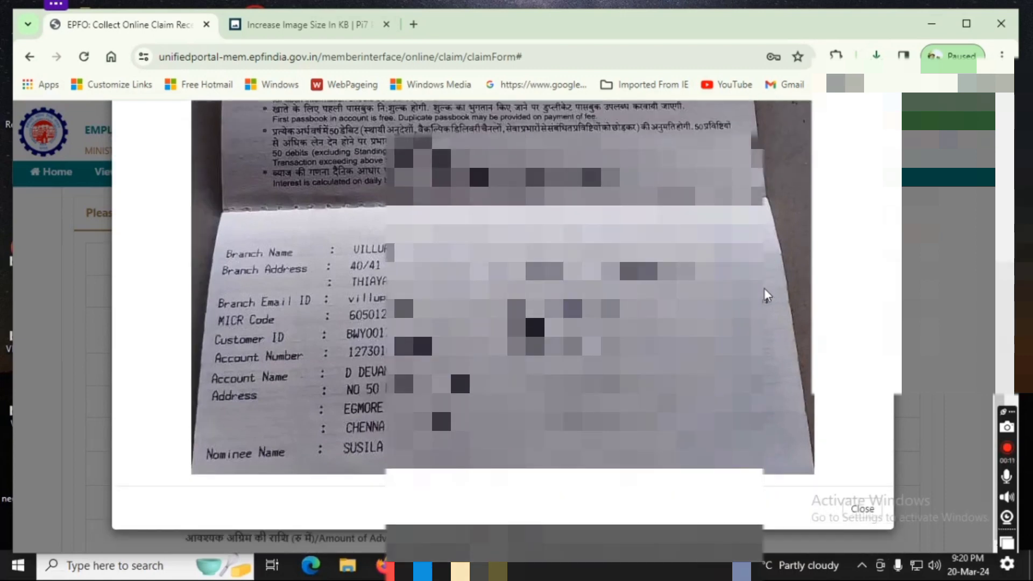
{"action": "scroll", "coordinate": [765, 291], "scroll_direction": "up", "scroll_amount": 5}
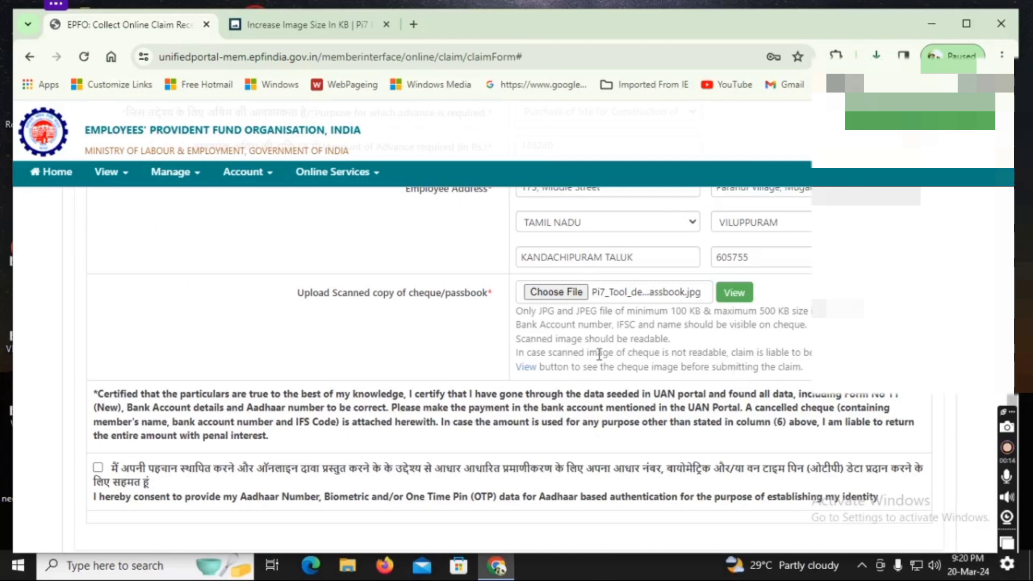
{"action": "scroll", "coordinate": [420, 387], "scroll_direction": "down", "scroll_amount": 2}
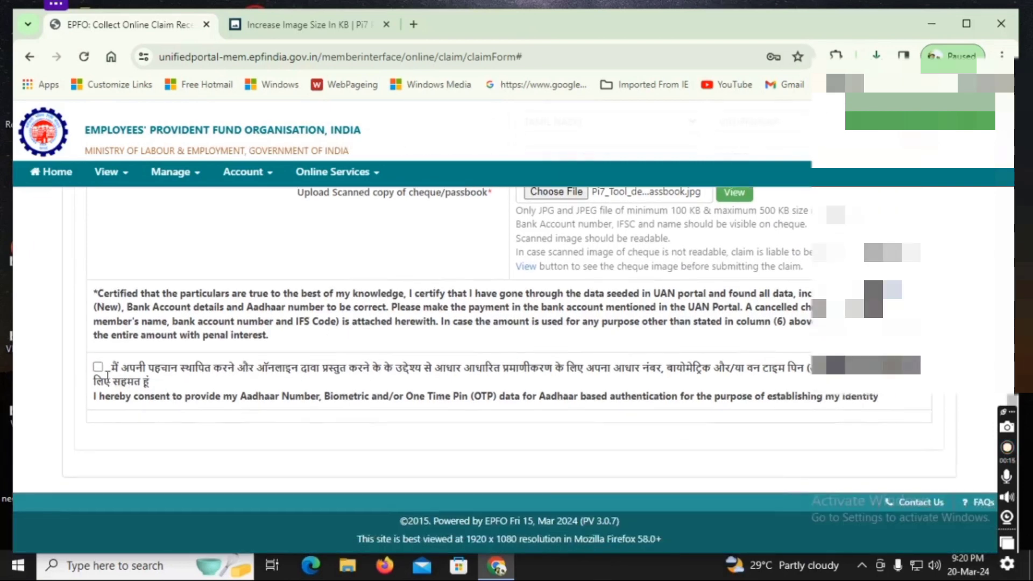
Give Aadhaar authentication consent and have the OTP sent to the registered mobile
{"action": "left_click", "coordinate": [97, 368]}
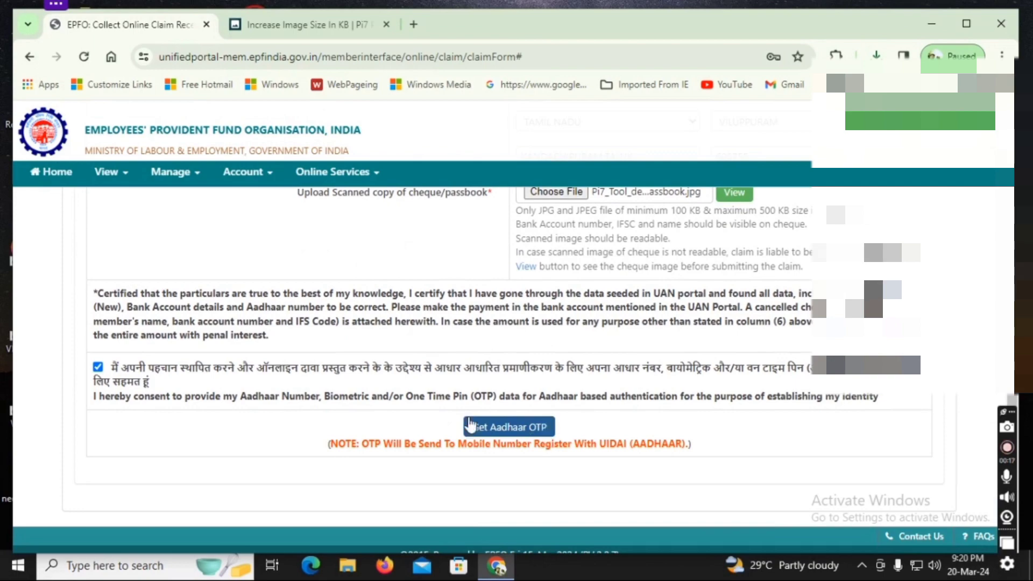
{"action": "left_click", "coordinate": [508, 428]}
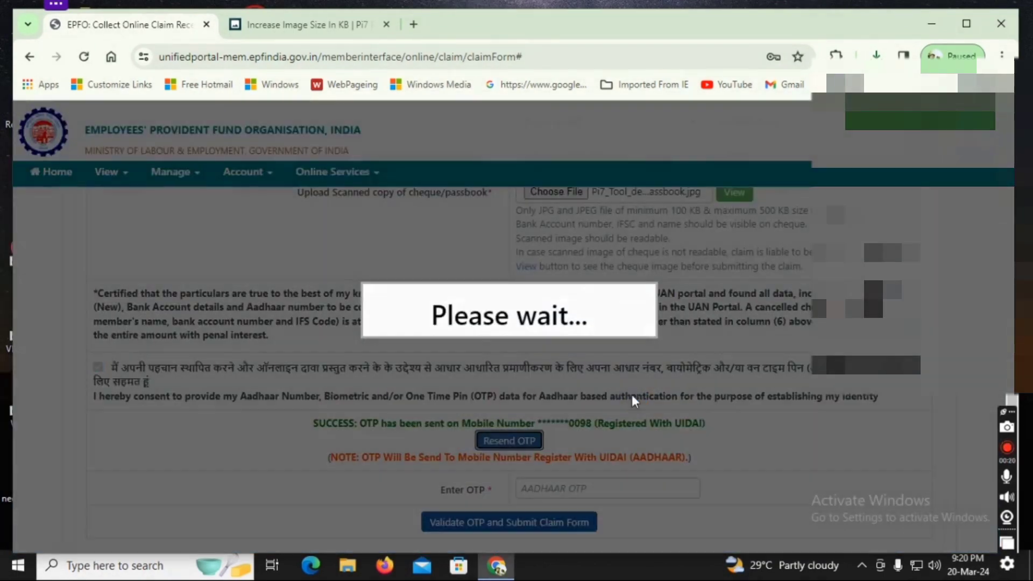
{"action": "scroll", "coordinate": [609, 447], "scroll_direction": "down", "scroll_amount": 2}
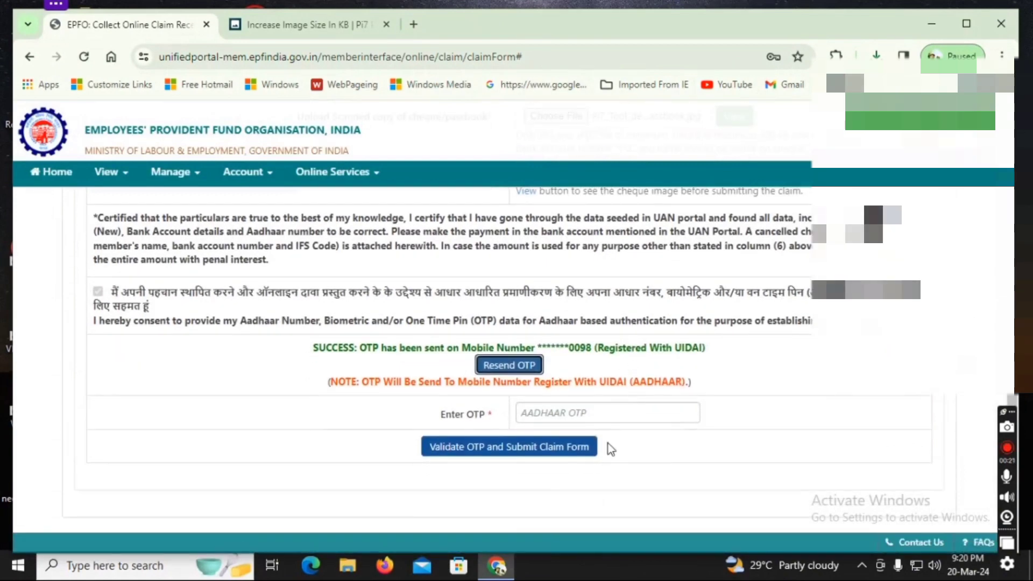
Enter the received Aadhaar OTP, validate it and submit the PF Advance claim
{"action": "left_click", "coordinate": [596, 418]}
{"action": "type", "text": "••••"}
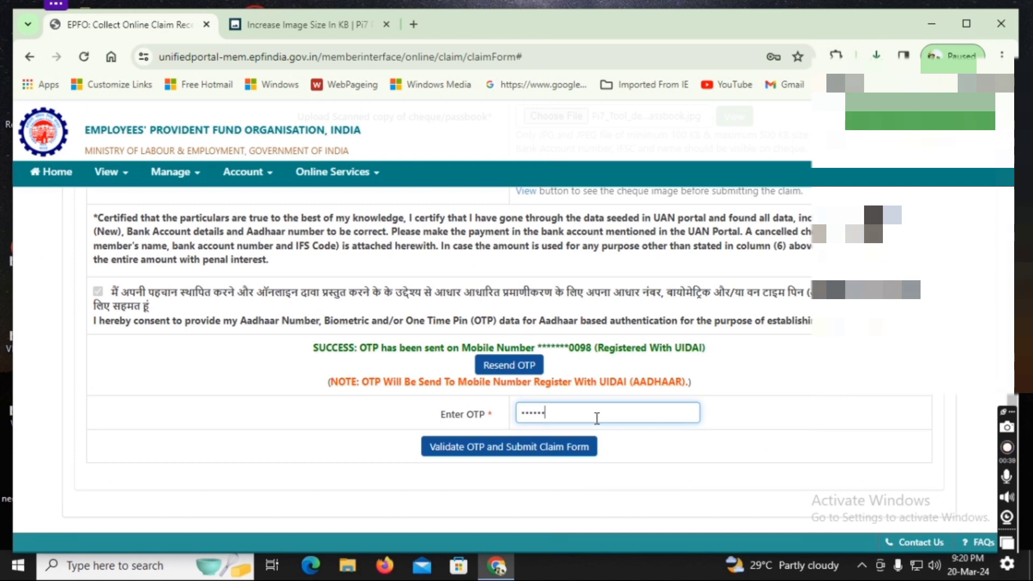
{"action": "left_click", "coordinate": [530, 446]}
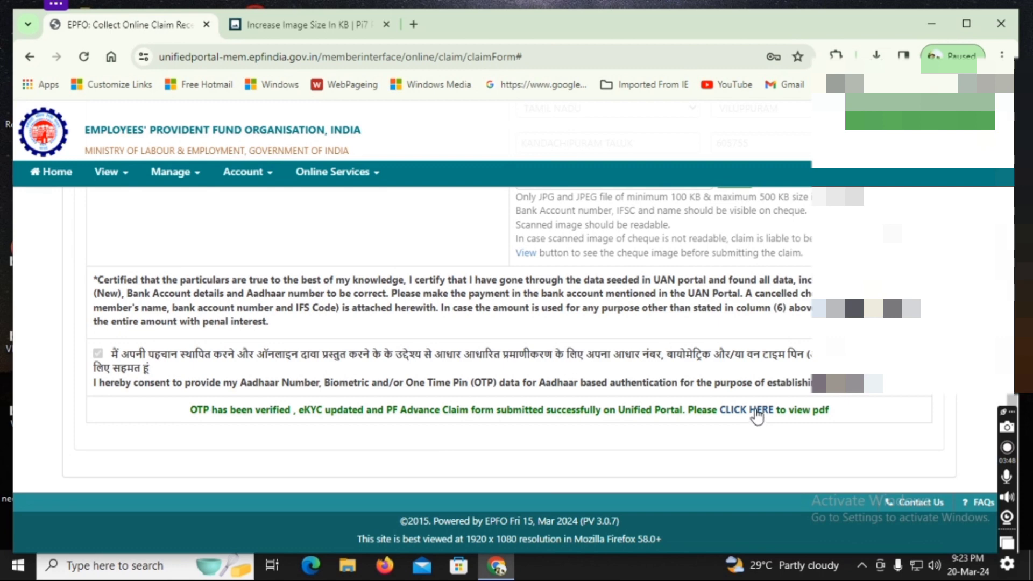
View the 2-page UAN Based Combined Claim Form 19/10C/31 PDF of the submitted claim
{"action": "left_click", "coordinate": [755, 410]}
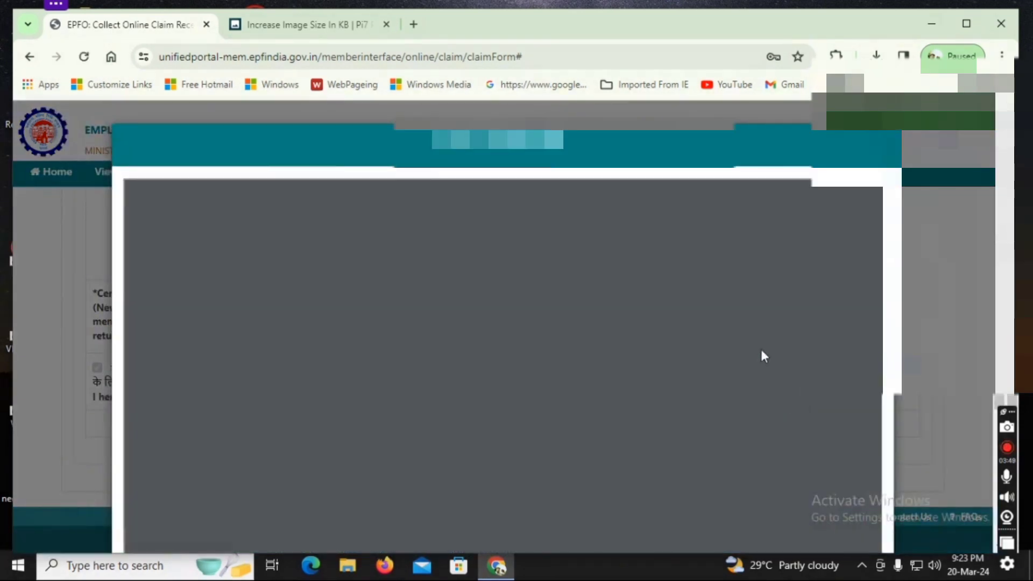
{"action": "scroll", "coordinate": [680, 247], "scroll_direction": "down", "scroll_amount": 5}
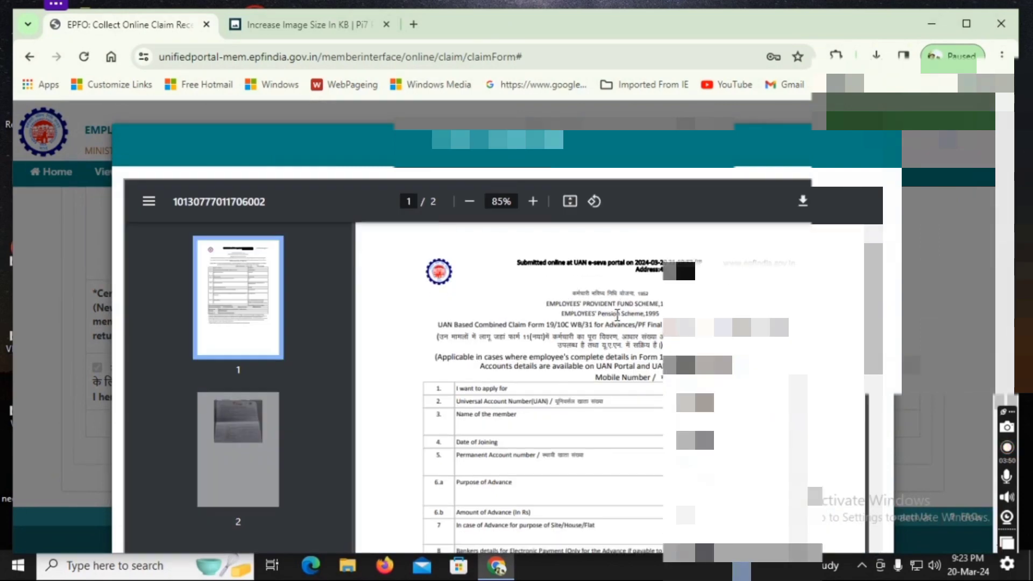